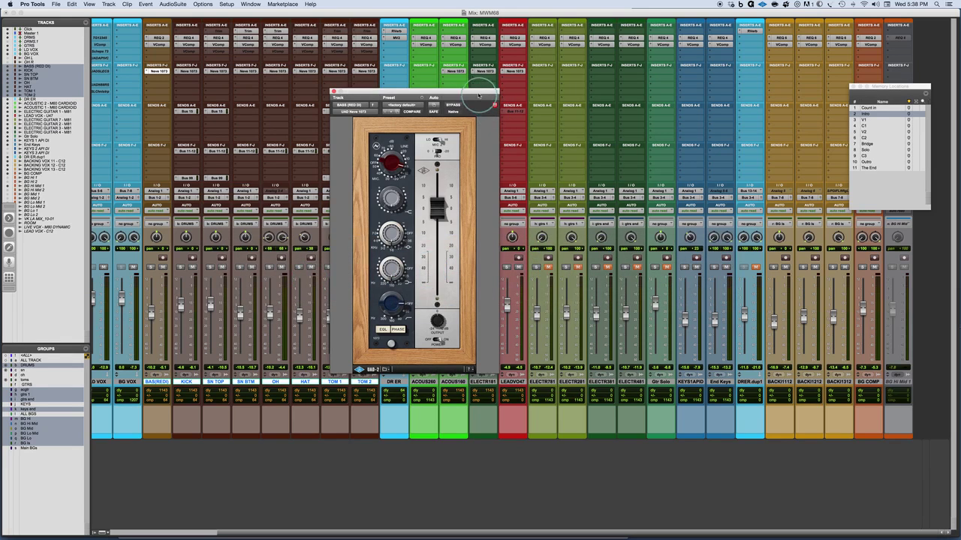
# Step: Switch to the Console app and open the Neve 1073 preamp window of channel ANALOG 1
pyautogui.moveTo(478, 95); pyautogui.dragTo(491, 96)
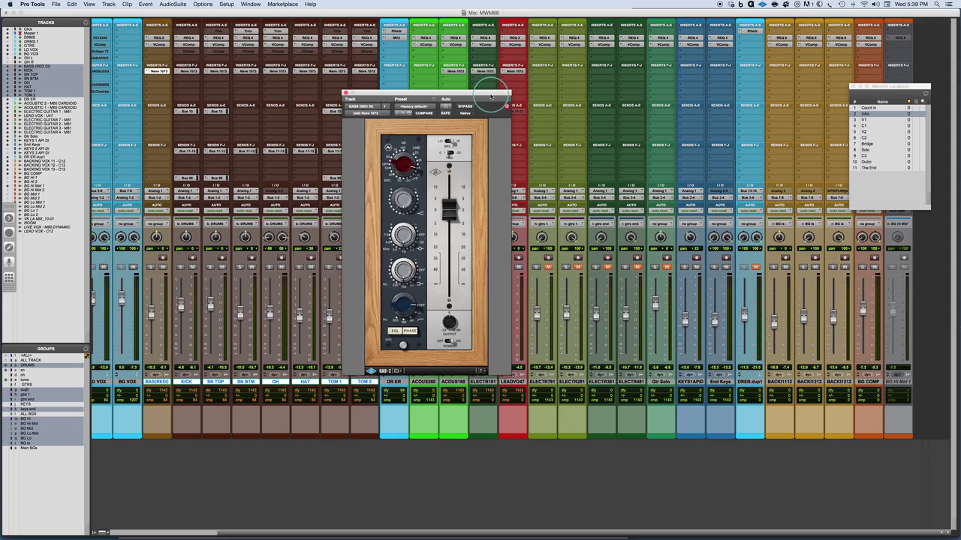
pyautogui.press('super+Tab')
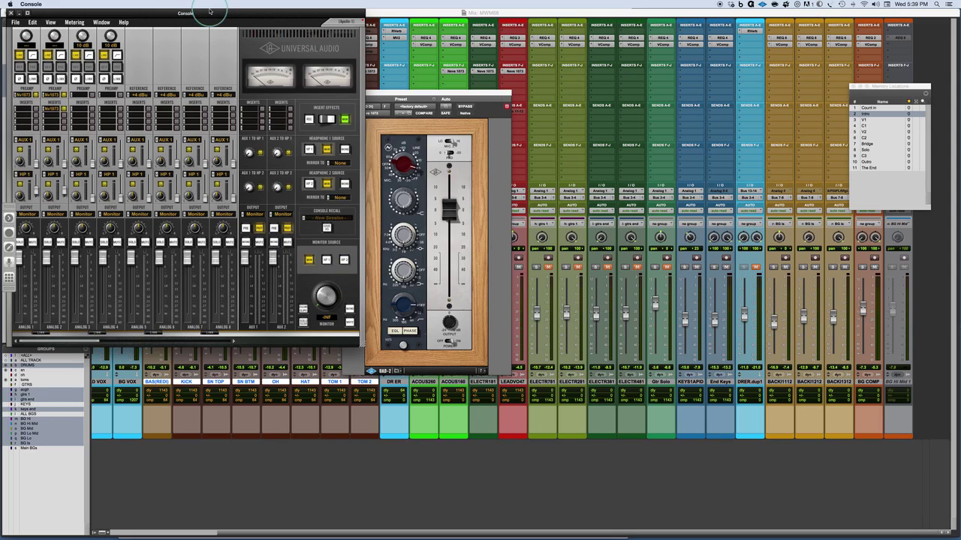
pyautogui.click(24, 96)
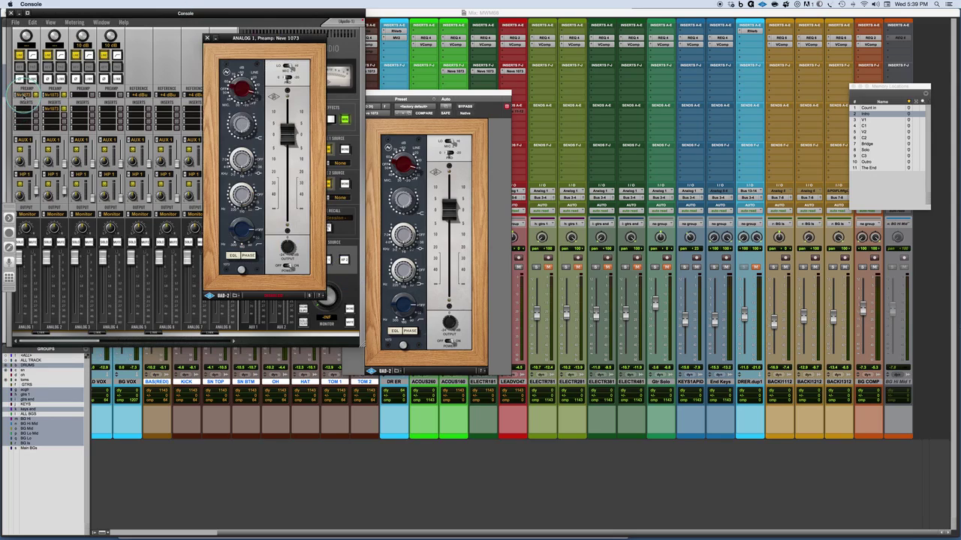
pyautogui.click(27, 108)
pyautogui.click(23, 95)
pyautogui.moveTo(252, 35); pyautogui.dragTo(234, 39)
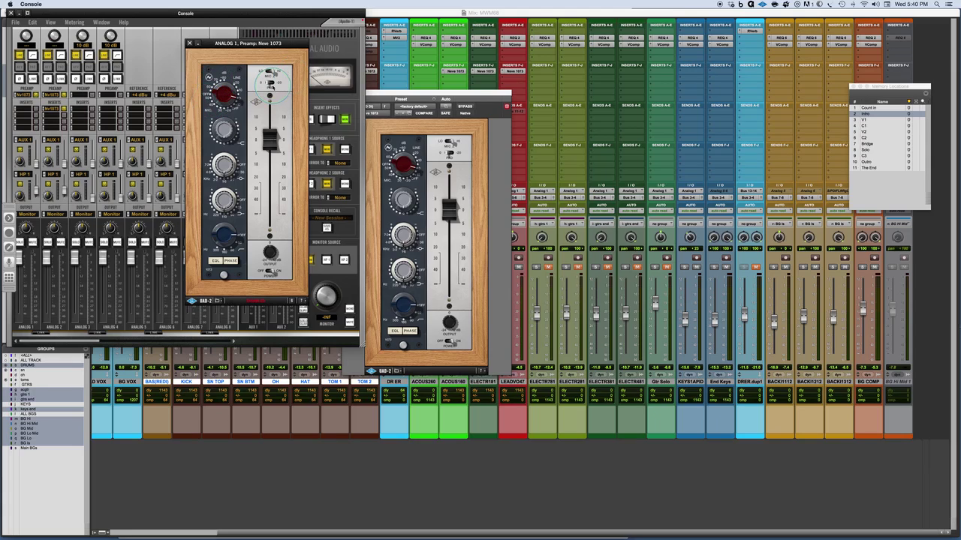
# Step: Toggle the mic/line input setting of channel ANALOG 1 and reopen its Neve 1073 preamp window
pyautogui.click(23, 54)
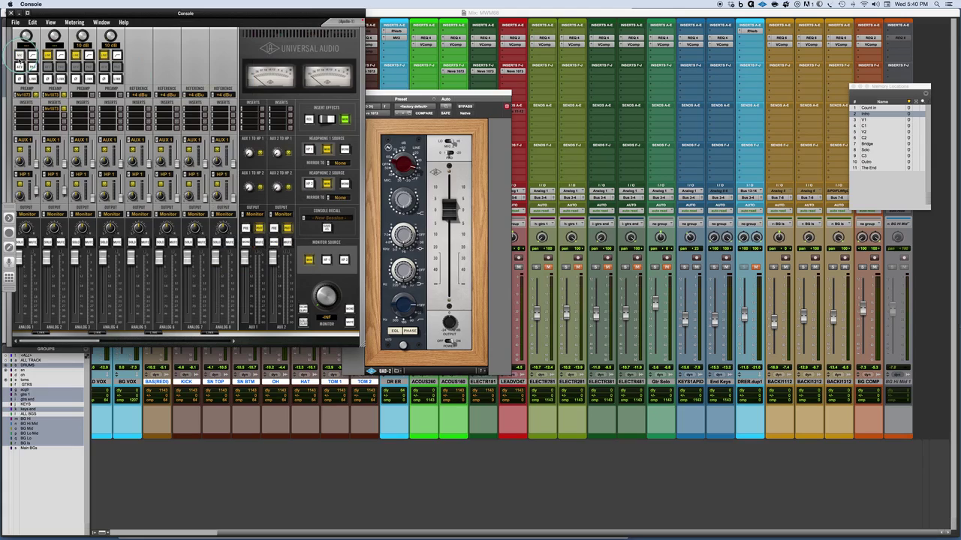
pyautogui.click(25, 95)
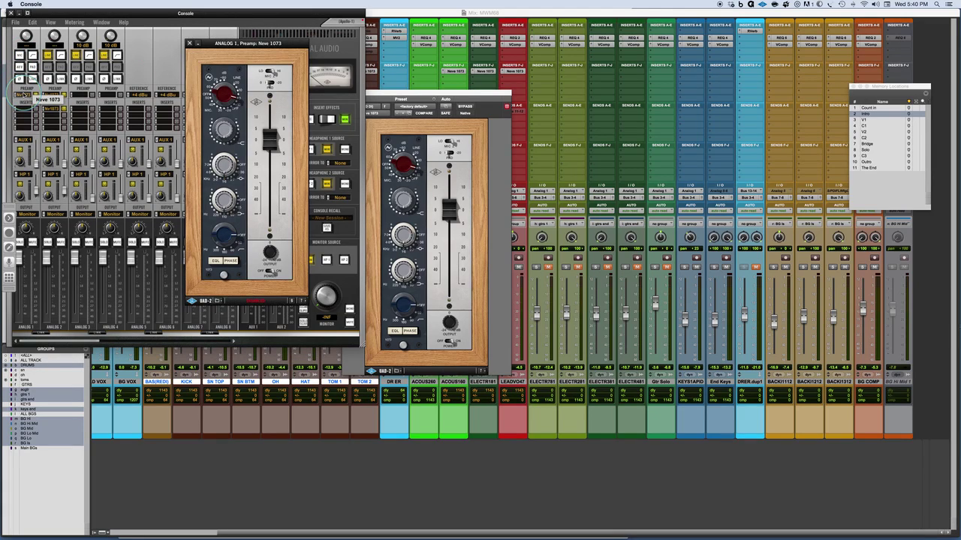
pyautogui.click(21, 56)
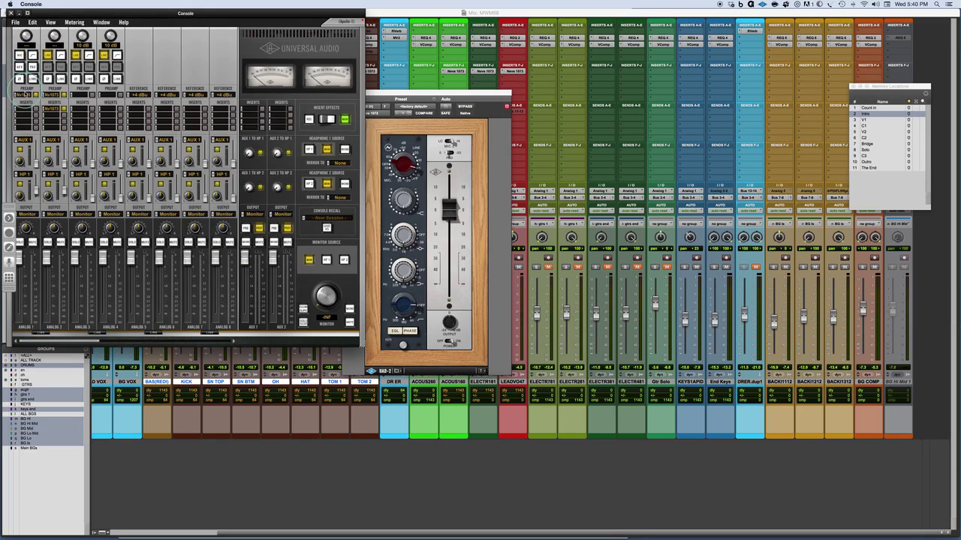
pyautogui.click(25, 94)
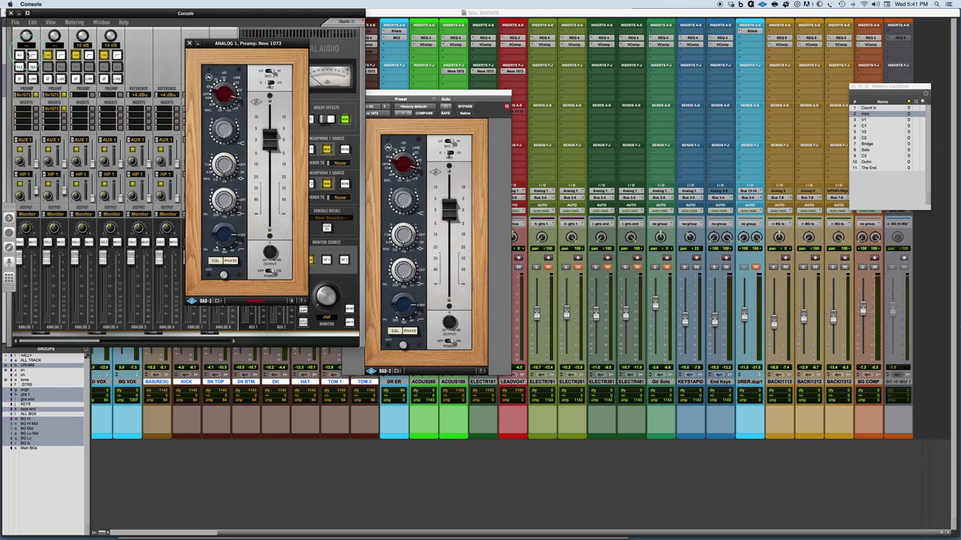
# Step: Invert the polarity of channel ANALOG 1 and bring its Neve 1073 preamp window back up
pyautogui.click(18, 79)
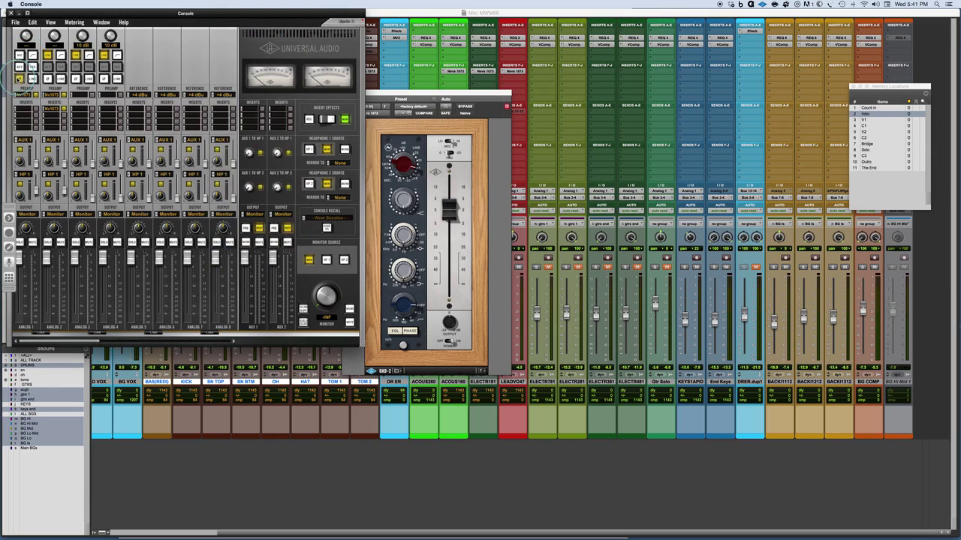
pyautogui.click(25, 94)
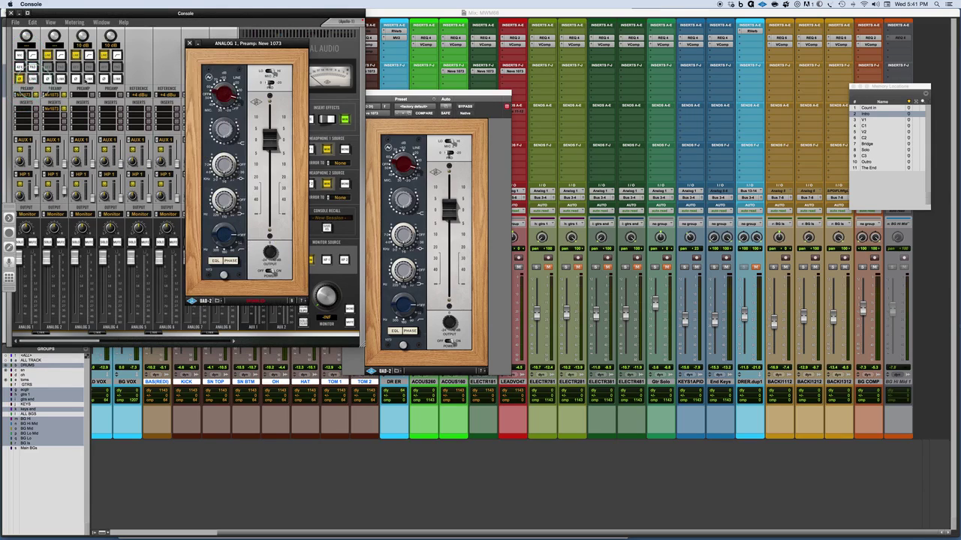
pyautogui.moveTo(248, 43); pyautogui.dragTo(271, 48)
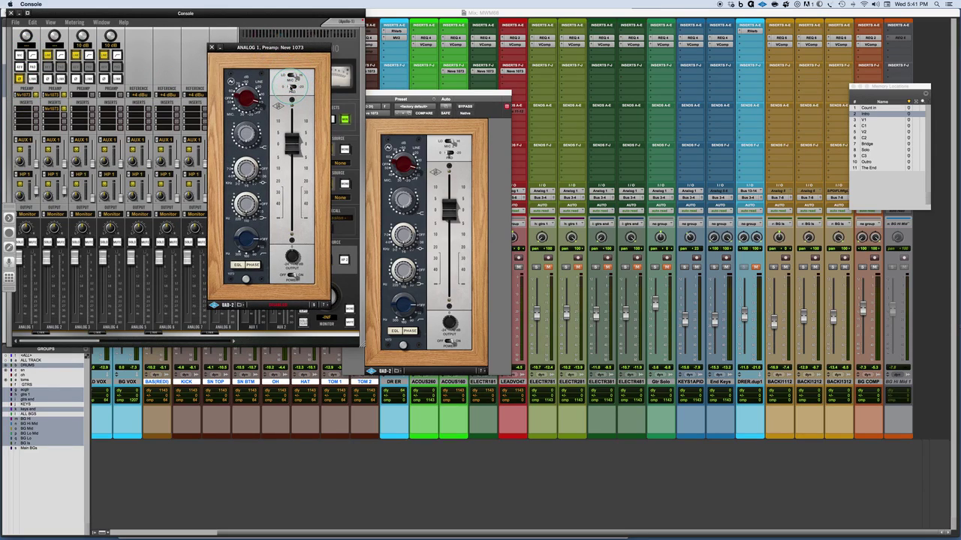
pyautogui.moveTo(292, 87); pyautogui.dragTo(307, 89)
# Step: Switch back to Pro Tools, start playback, and add ACOUS160, ELECTR181 and LEADVO47 to the track selection
pyautogui.click(421, 95)
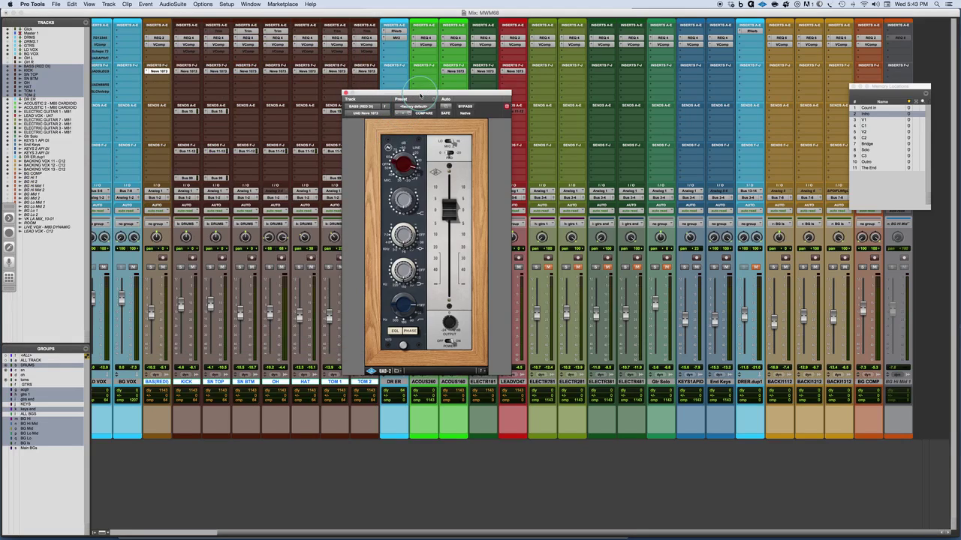
pyautogui.moveTo(421, 96); pyautogui.dragTo(394, 61)
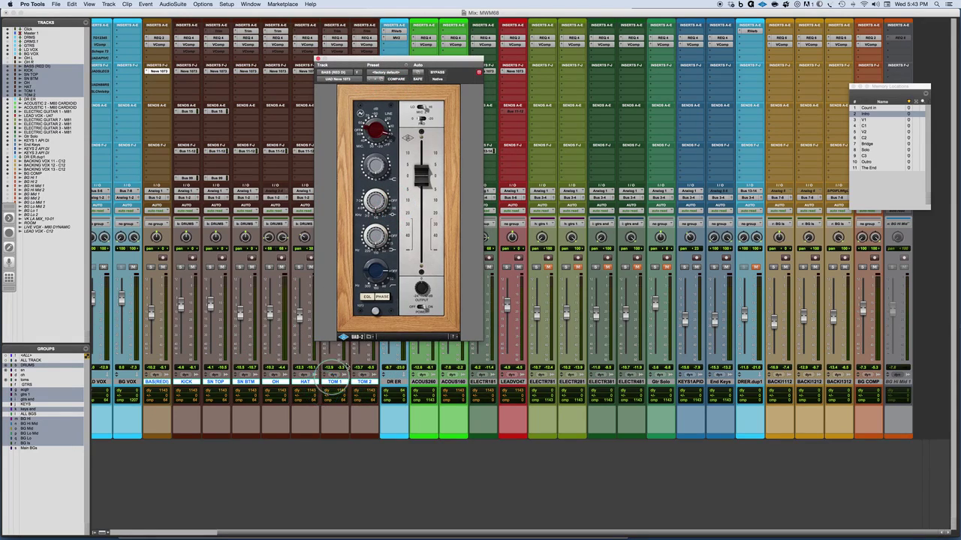
pyautogui.press('space')
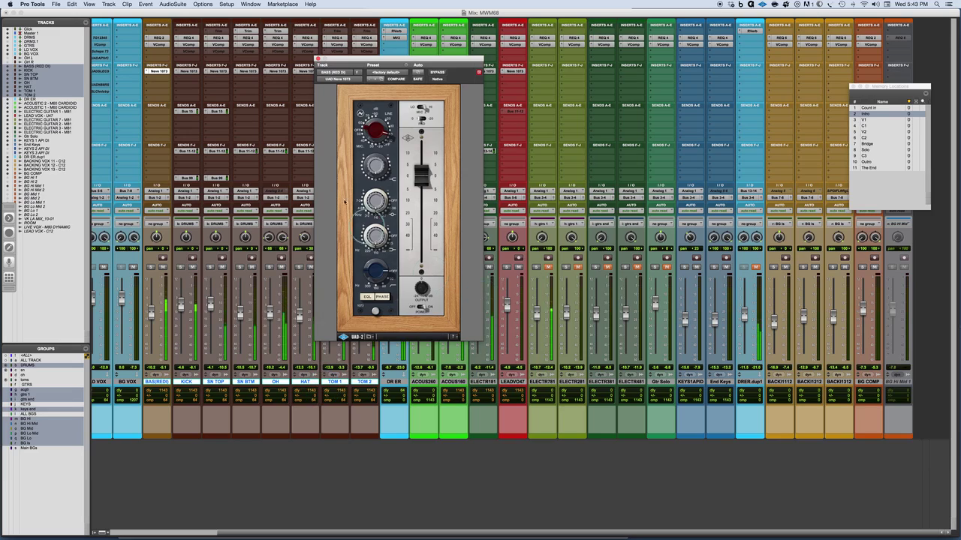
pyautogui.moveTo(387, 59); pyautogui.dragTo(342, 164)
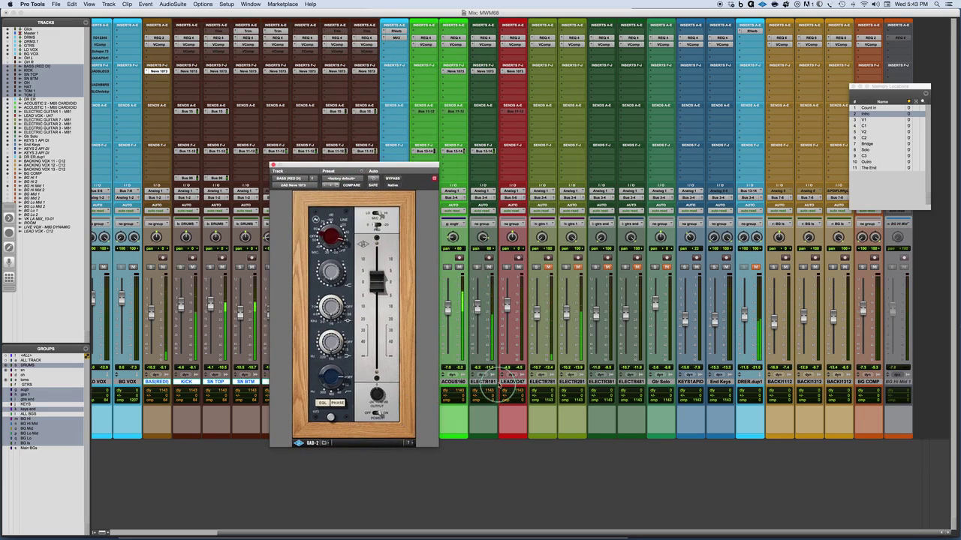
pyautogui.keyDown('shift'); pyautogui.click(512, 382); pyautogui.keyUp('shift')
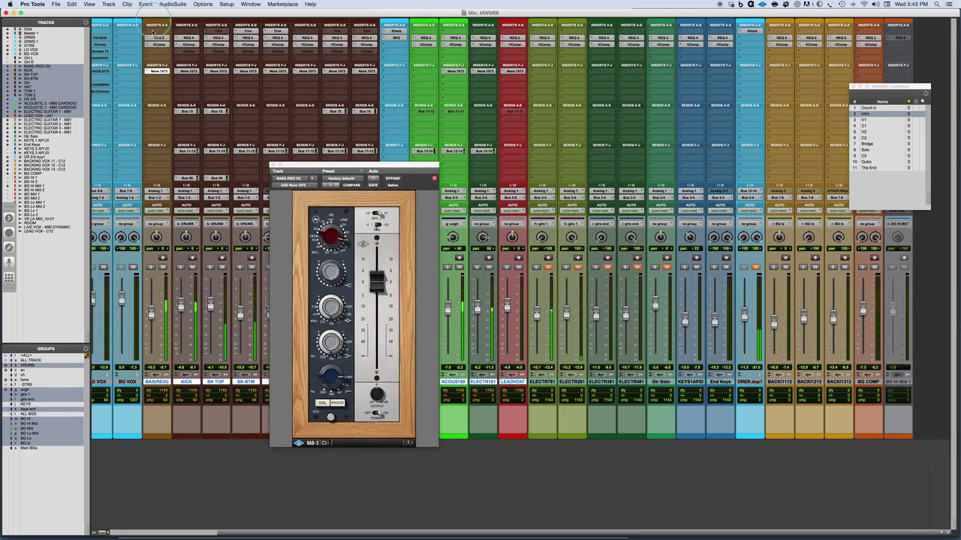
# Step: Compare the mix with the Neve 1073 inserts bypassed and active on all selected tracks, and stop playback
pyautogui.click(158, 71)
pyautogui.keyDown('alt'); pyautogui.keyDown('shift'); pyautogui.keyDown('super'); pyautogui.click(159, 71); pyautogui.keyUp('super'); pyautogui.keyUp('shift'); pyautogui.keyUp('alt')
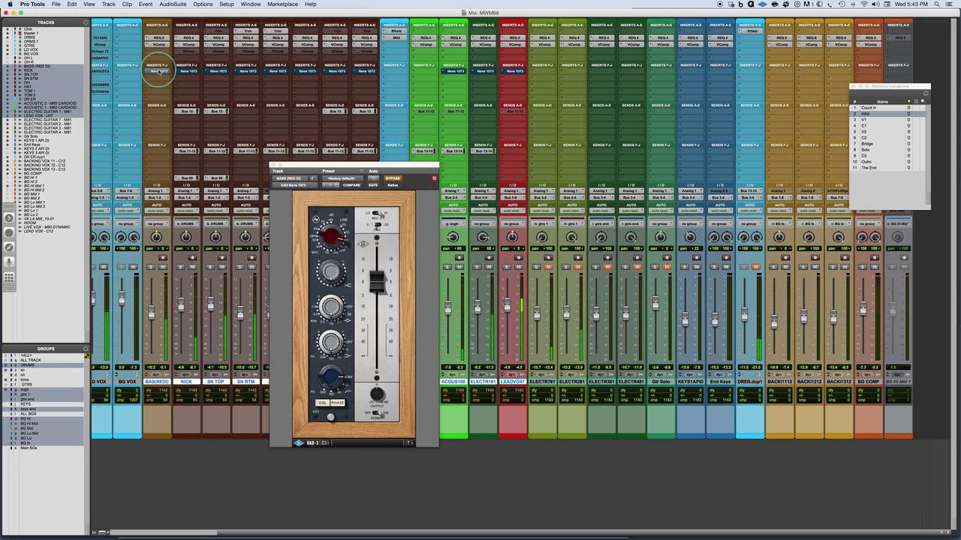
pyautogui.keyDown('alt'); pyautogui.keyDown('shift'); pyautogui.keyDown('super'); pyautogui.click(158, 70); pyautogui.keyUp('super'); pyautogui.keyUp('shift'); pyautogui.keyUp('alt')
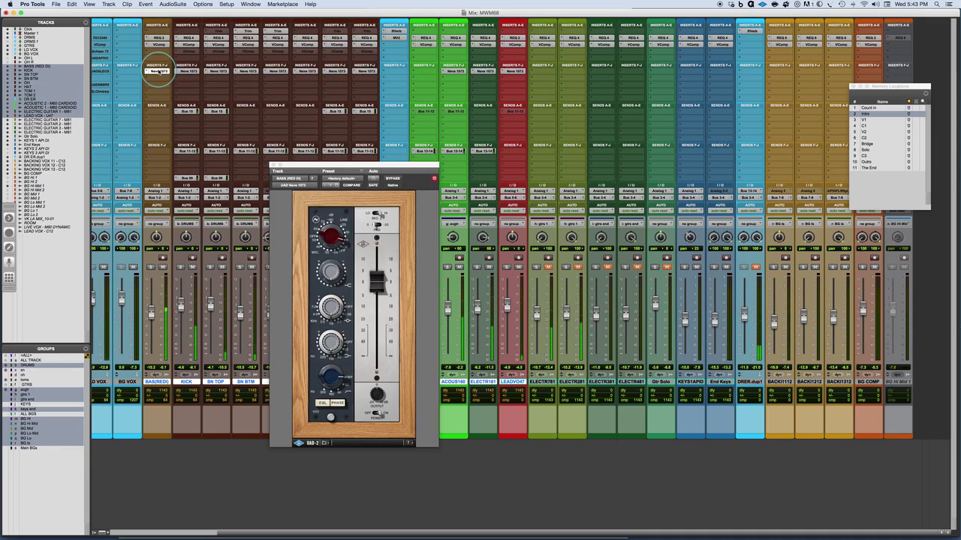
pyautogui.keyDown('alt'); pyautogui.keyDown('shift'); pyautogui.keyDown('super'); pyautogui.click(159, 70); pyautogui.keyUp('super'); pyautogui.keyUp('shift'); pyautogui.keyUp('alt')
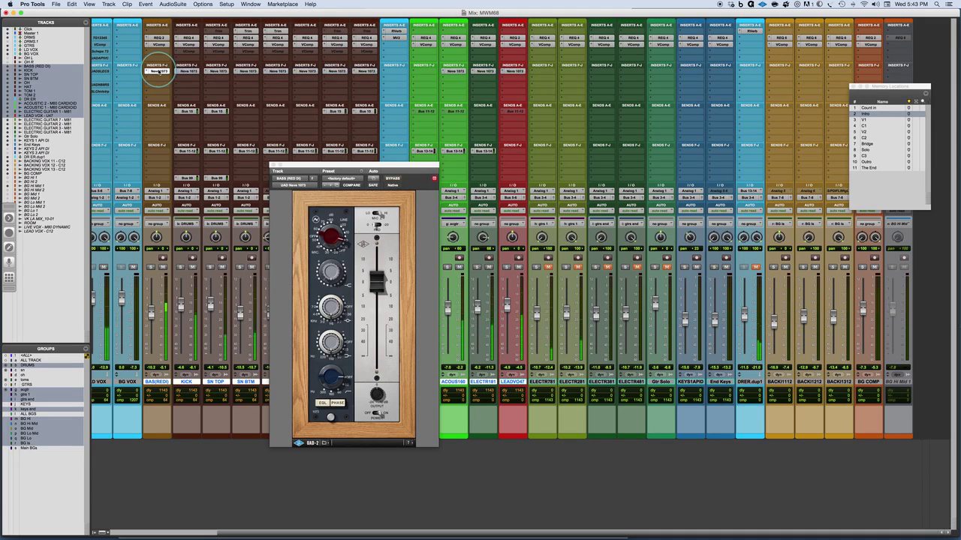
pyautogui.keyDown('alt'); pyautogui.keyDown('shift'); pyautogui.keyDown('super'); pyautogui.click(158, 71); pyautogui.keyUp('super'); pyautogui.keyUp('shift'); pyautogui.keyUp('alt')
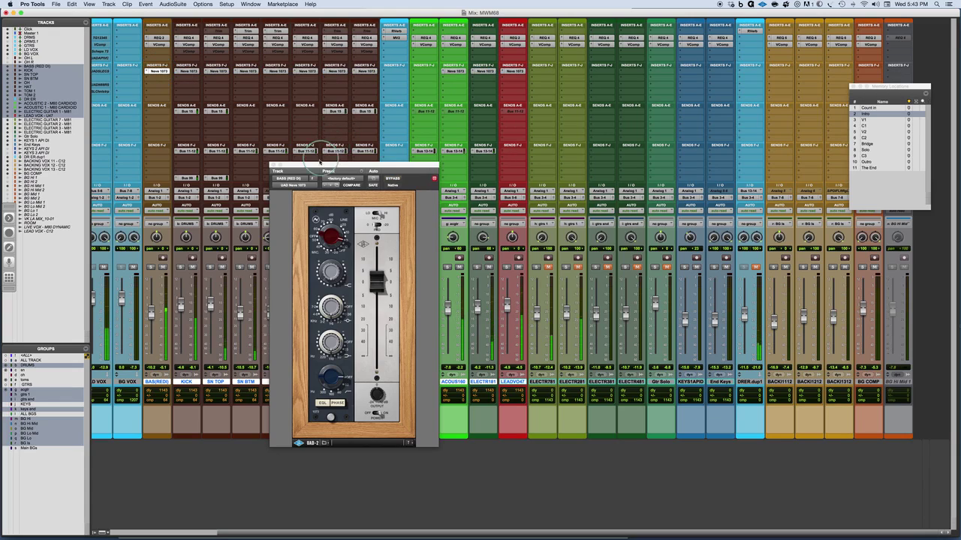
pyautogui.keyDown('alt'); pyautogui.keyDown('shift'); pyautogui.keyDown('super'); pyautogui.click(158, 71); pyautogui.keyUp('super'); pyautogui.keyUp('shift'); pyautogui.keyUp('alt')
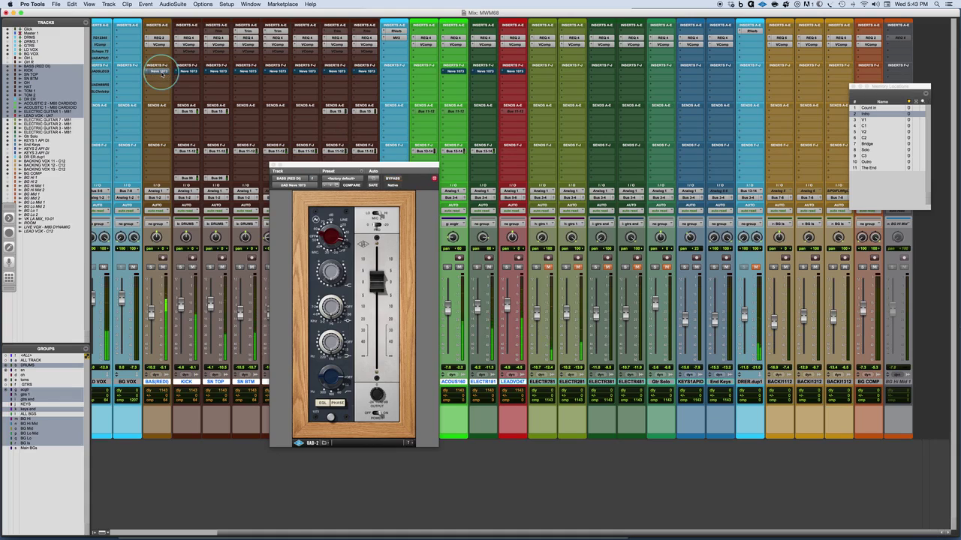
pyautogui.keyDown('alt'); pyautogui.keyDown('shift'); pyautogui.keyDown('super'); pyautogui.click(158, 70); pyautogui.keyUp('super'); pyautogui.keyUp('shift'); pyautogui.keyUp('alt')
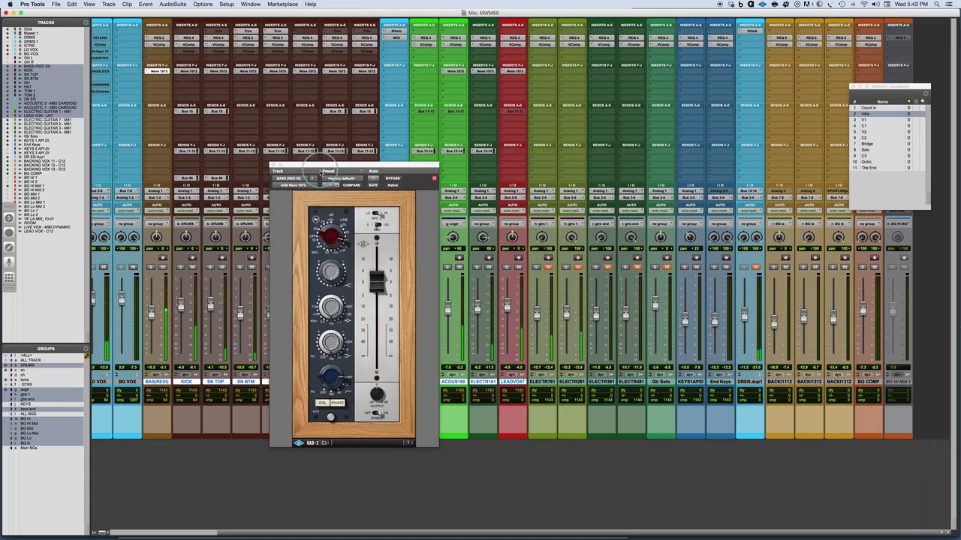
pyautogui.press('space')
# Step: Examine the gain, EQ, filter, fader and output controls of the bass track's Neve 1073 plug-in
pyautogui.click(391, 396)
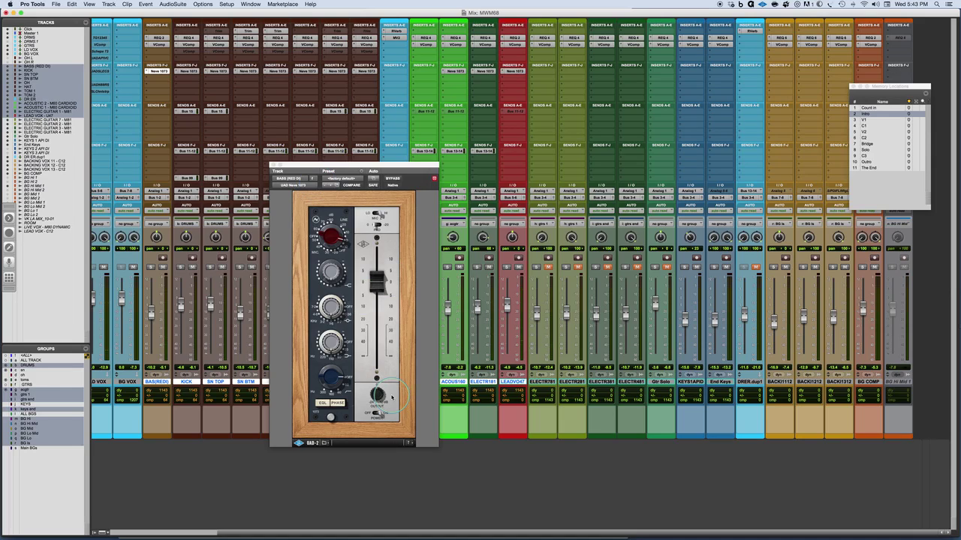
pyautogui.click(340, 231)
pyautogui.click(351, 392)
pyautogui.click(378, 395)
pyautogui.click(379, 289)
pyautogui.click(382, 283)
pyautogui.click(376, 248)
pyautogui.click(378, 291)
pyautogui.click(376, 392)
pyautogui.click(335, 240)
pyautogui.click(382, 331)
pyautogui.click(338, 336)
pyautogui.click(337, 389)
pyautogui.click(322, 405)
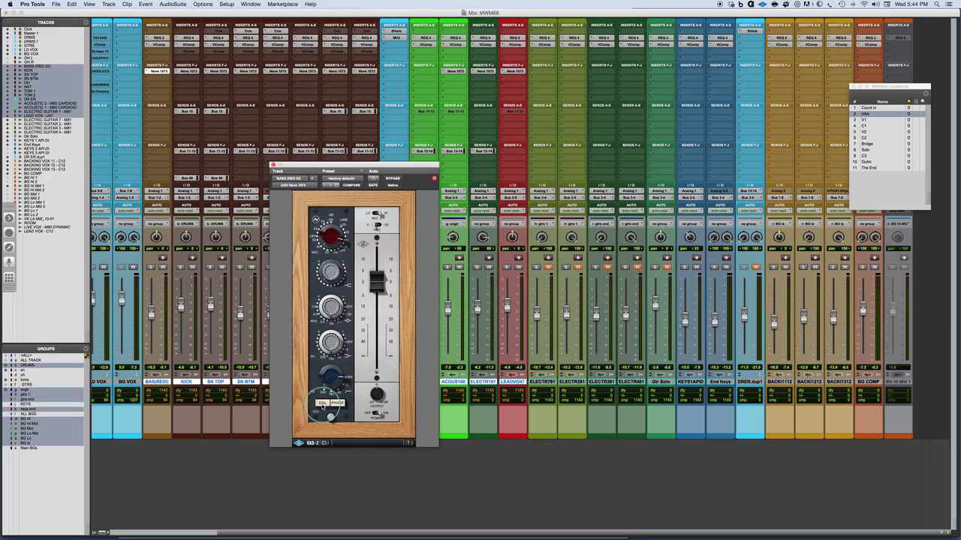
pyautogui.click(328, 260)
pyautogui.click(358, 377)
# Step: Open the Neve 1073 insert on KICK, and solo only that track with the DRUMS group disabled
pyautogui.click(187, 72)
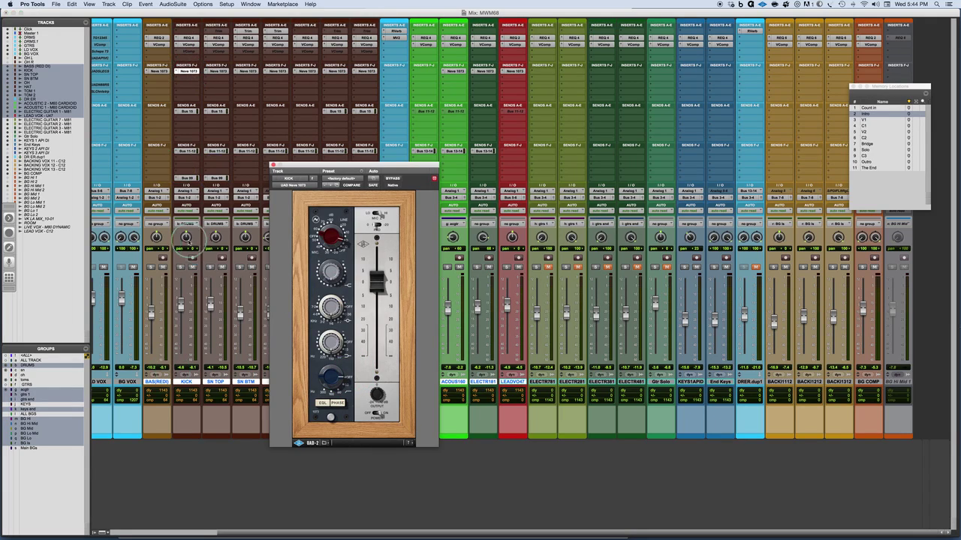
pyautogui.click(180, 267)
pyautogui.click(180, 267)
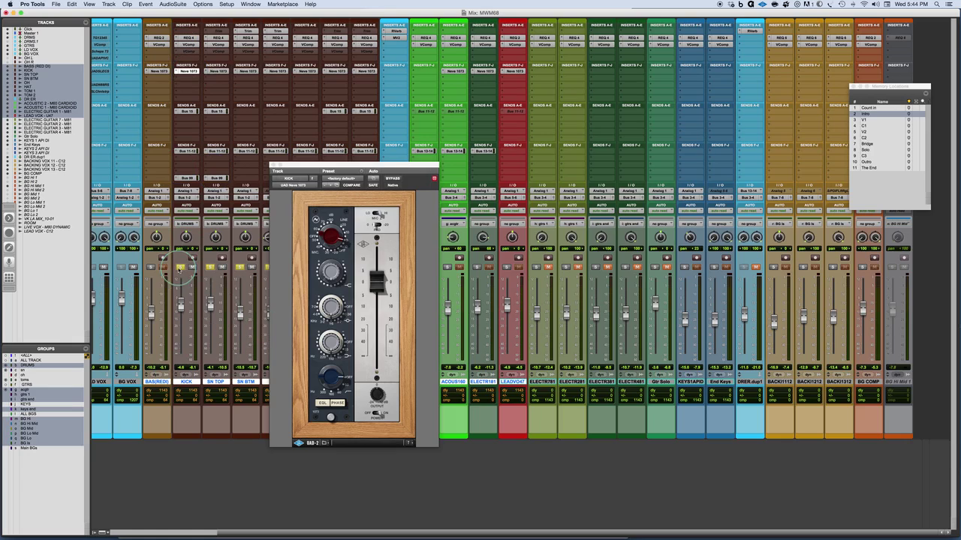
pyautogui.click(40, 365)
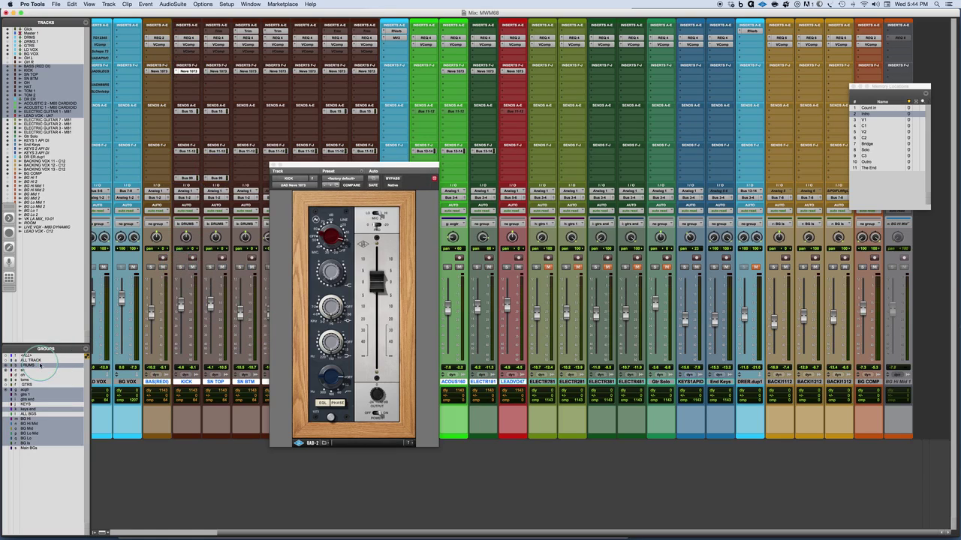
pyautogui.click(180, 267)
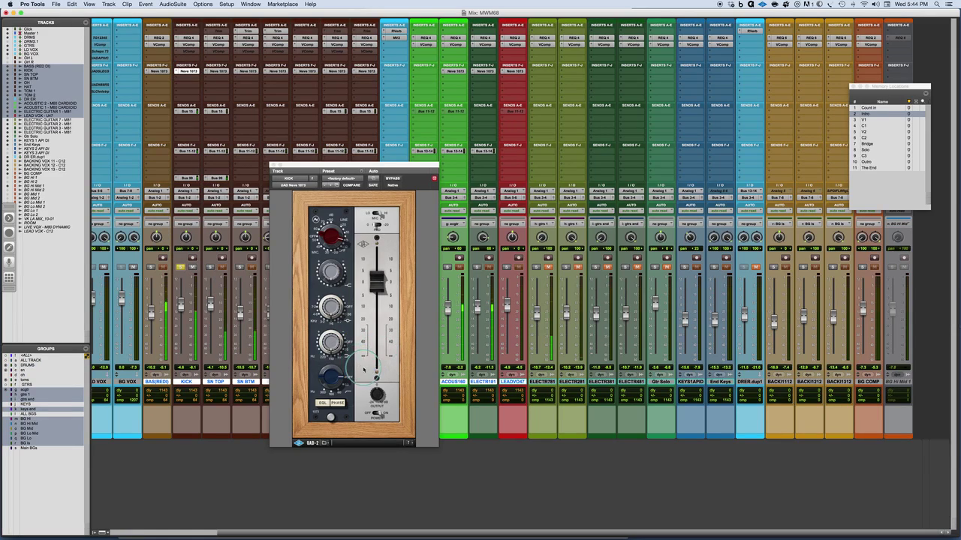
# Step: Adjust the high-pass filter and the low-frequency EQ band on the KICK track's Neve 1073
pyautogui.moveTo(343, 380)
pyautogui.mouseDown()
pyautogui.moveTo(340, 391)
pyautogui.moveTo(352, 382)
pyautogui.mouseUp()
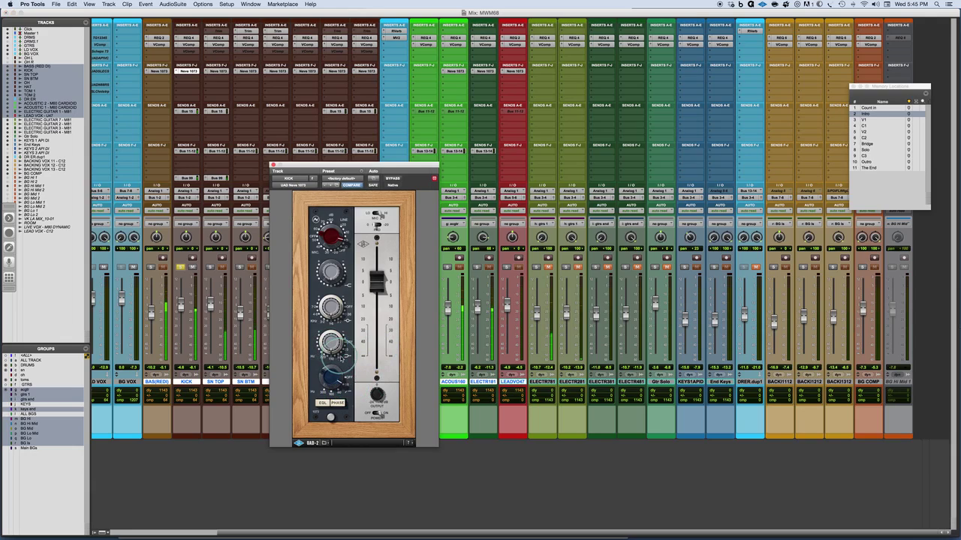
pyautogui.moveTo(338, 342); pyautogui.dragTo(337, 362)
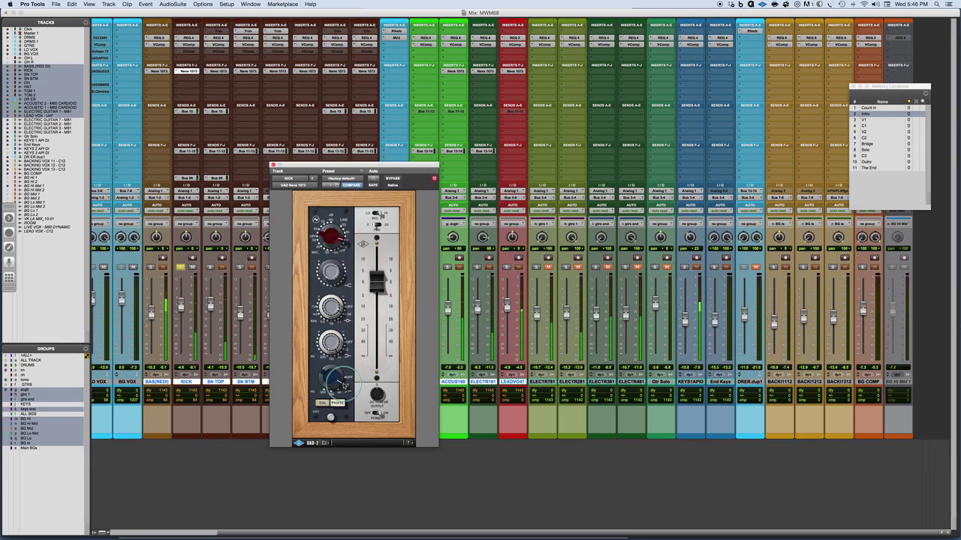
# Step: Solo SN TOP alongside KICK, and adjust the low-frequency EQ and high-pass filter on SN TOP's Neve 1073
pyautogui.click(210, 266)
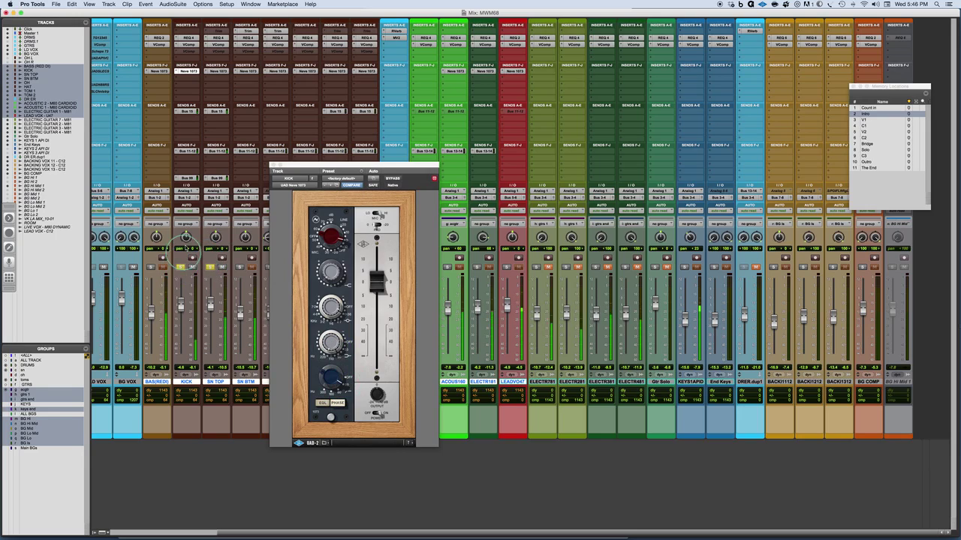
pyautogui.click(216, 71)
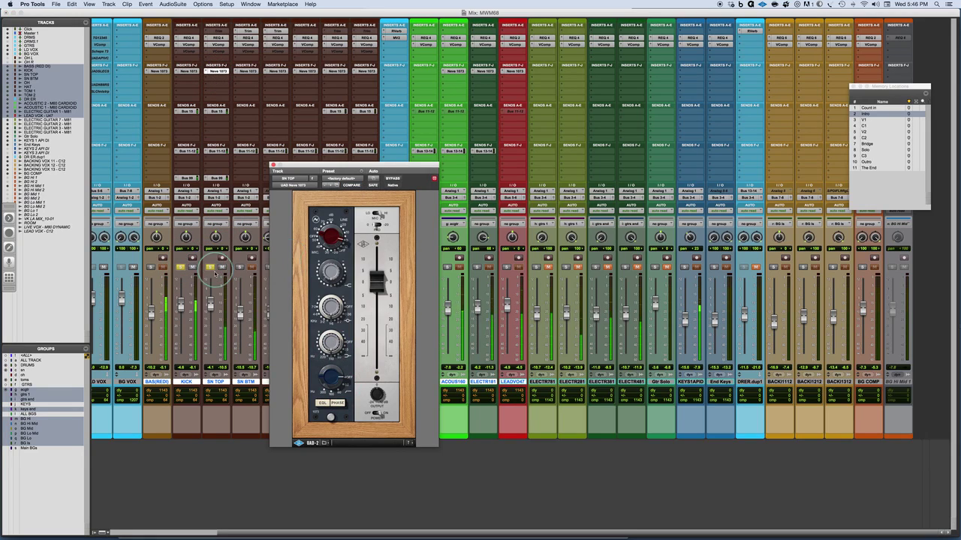
pyautogui.click(180, 266)
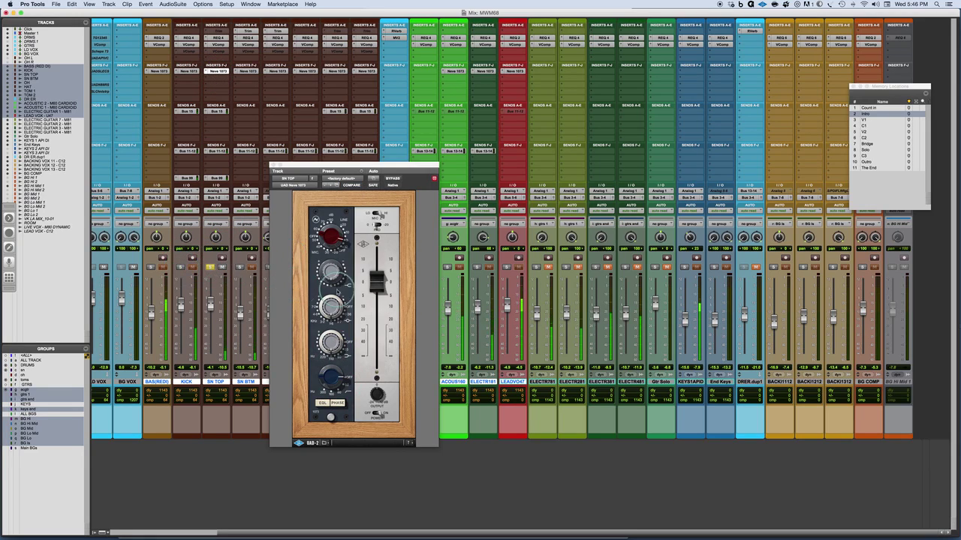
pyautogui.click(180, 267)
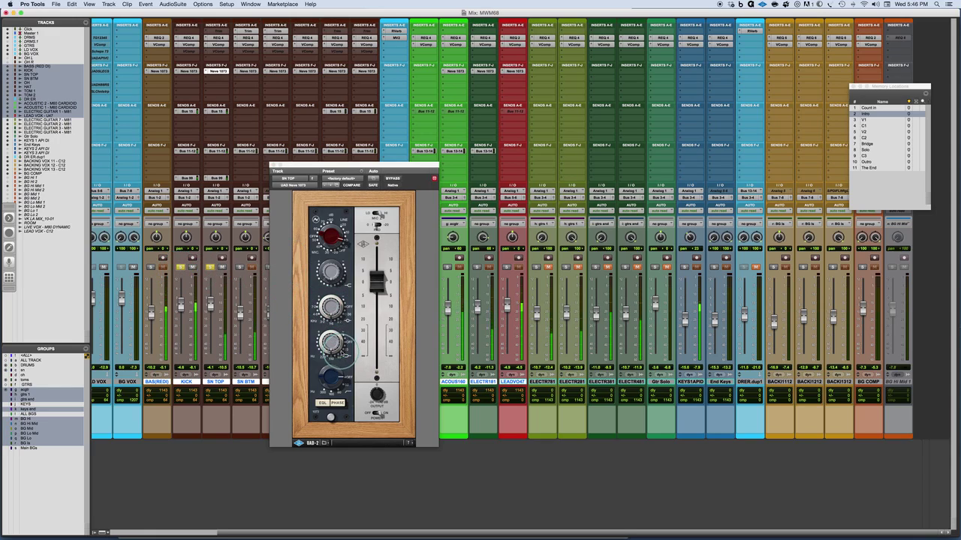
pyautogui.moveTo(339, 344); pyautogui.dragTo(335, 347)
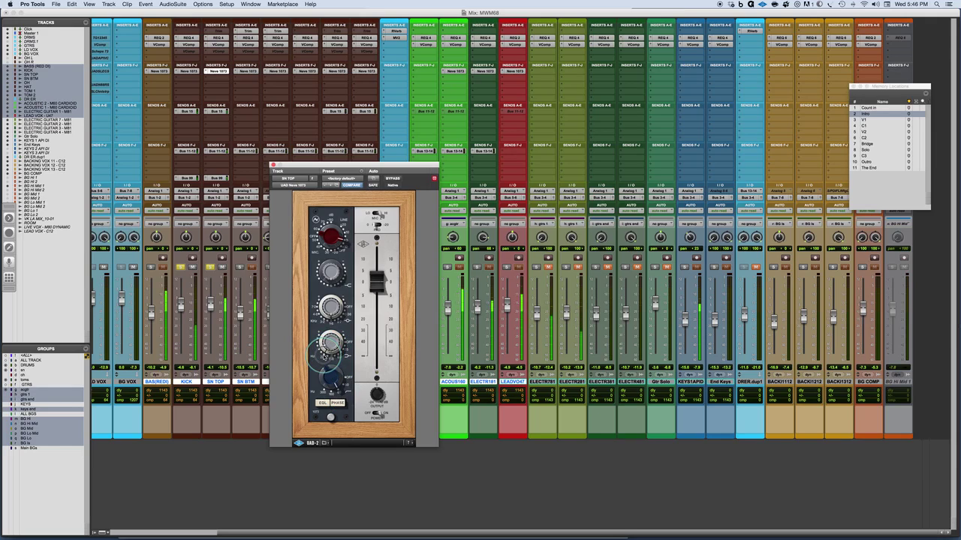
# Step: Take KICK out of solo and readjust the low-frequency EQ band on SN TOP's Neve 1073
pyautogui.click(180, 268)
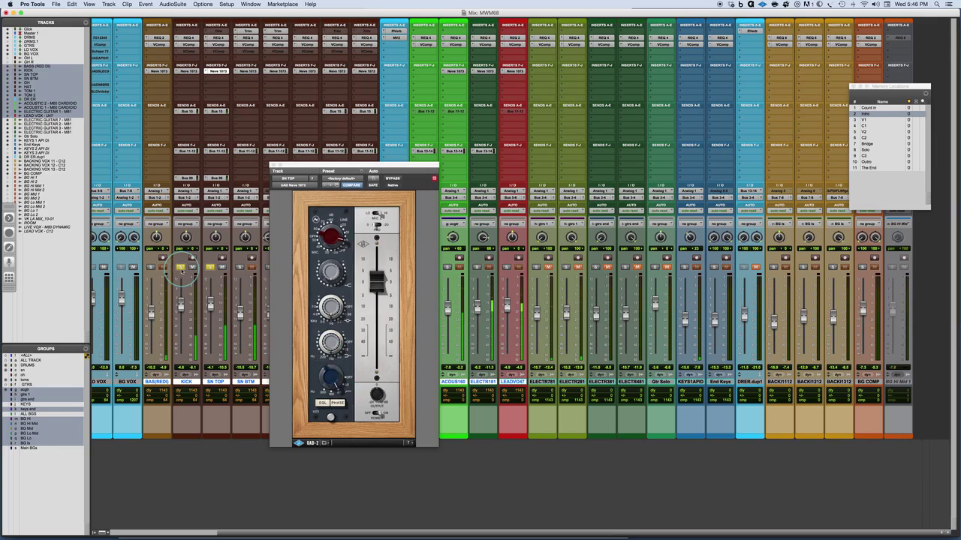
pyautogui.click(331, 349)
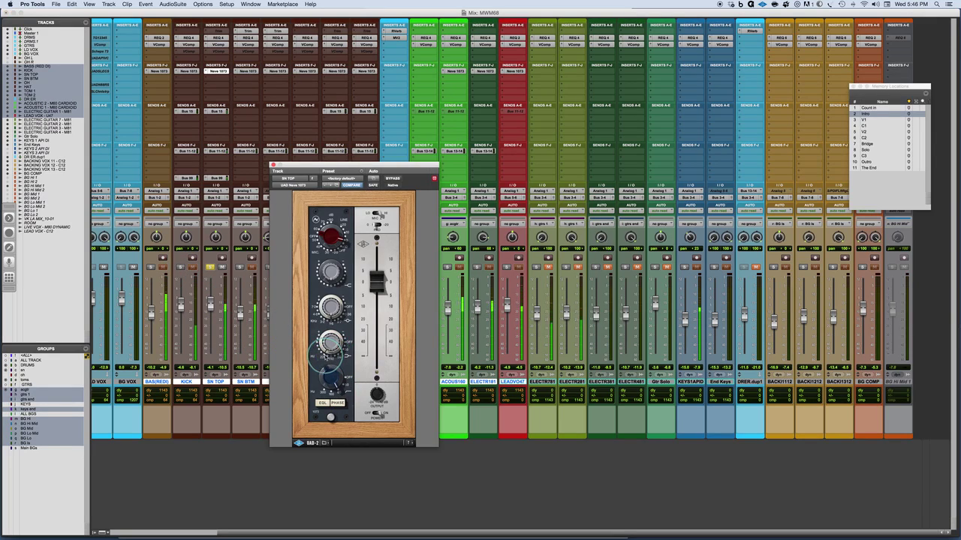
pyautogui.moveTo(325, 358)
pyautogui.mouseDown()
pyautogui.moveTo(337, 352)
pyautogui.moveTo(325, 347)
pyautogui.moveTo(330, 355)
pyautogui.mouseUp()
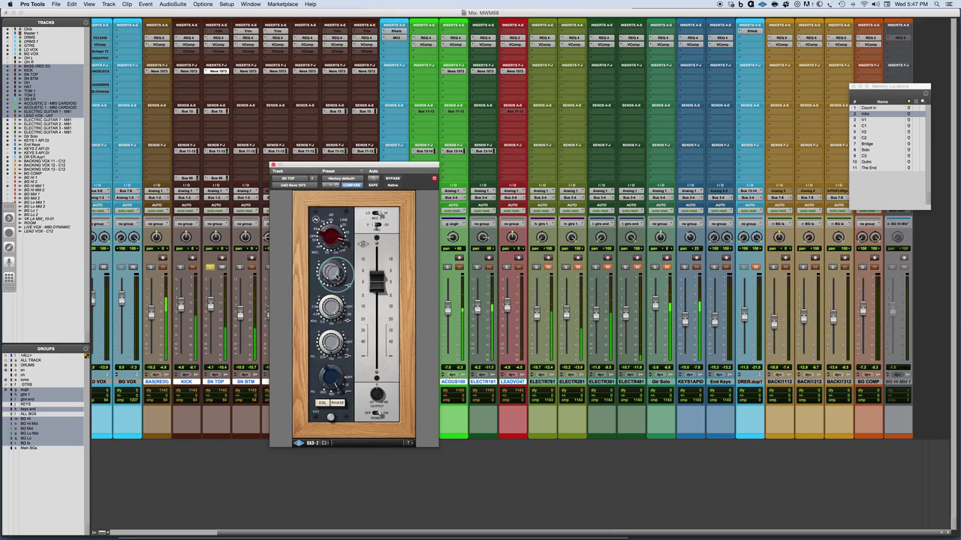
# Step: Solo SN BTM alongside SN TOP, and adjust the high-pass filter and low-frequency EQ on SN BTM's Neve 1073
pyautogui.click(235, 269)
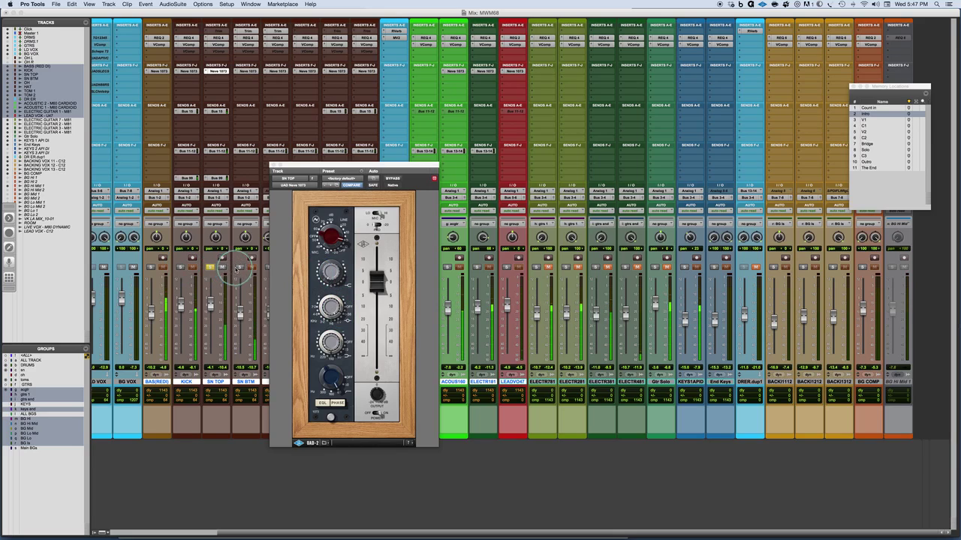
pyautogui.click(246, 71)
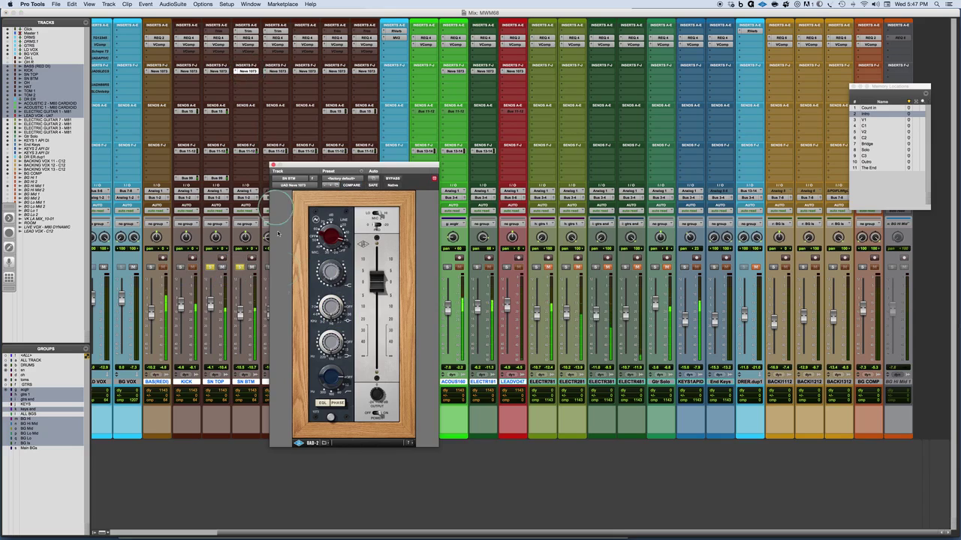
pyautogui.moveTo(339, 381); pyautogui.dragTo(300, 392)
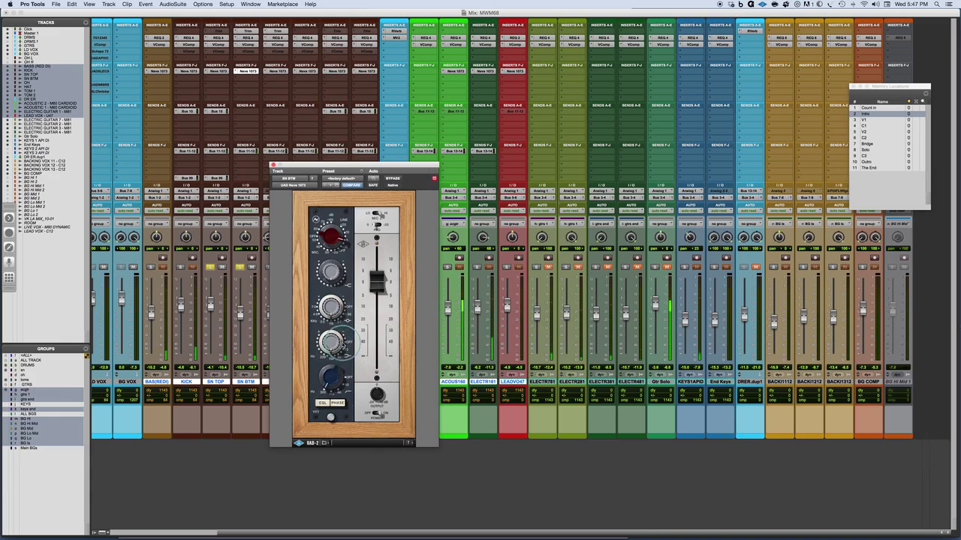
pyautogui.moveTo(342, 342)
pyautogui.mouseDown()
pyautogui.moveTo(328, 353)
pyautogui.moveTo(330, 342)
pyautogui.mouseUp()
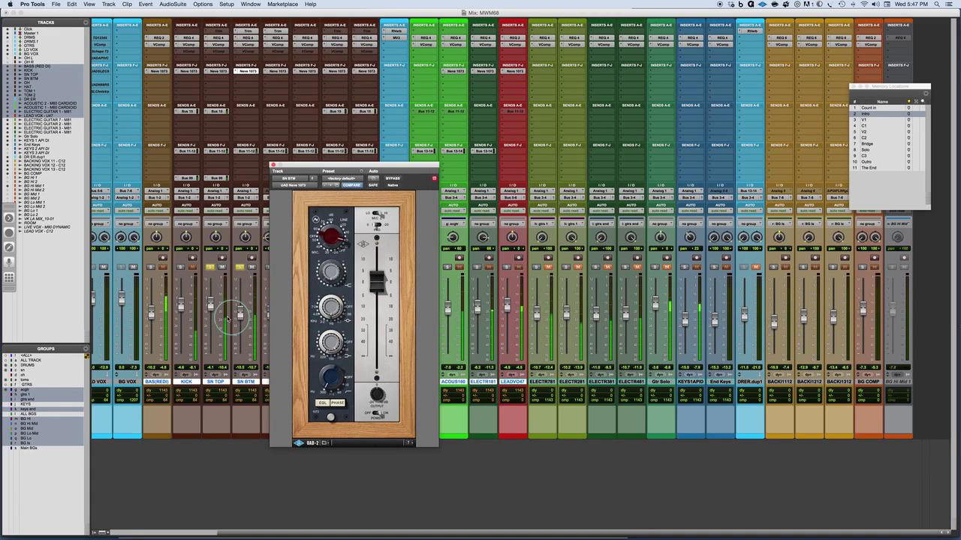
# Step: Add KICK and OH to the soloed snare tracks, and adjust the midrange EQ band on OH's Neve 1073
pyautogui.click(180, 267)
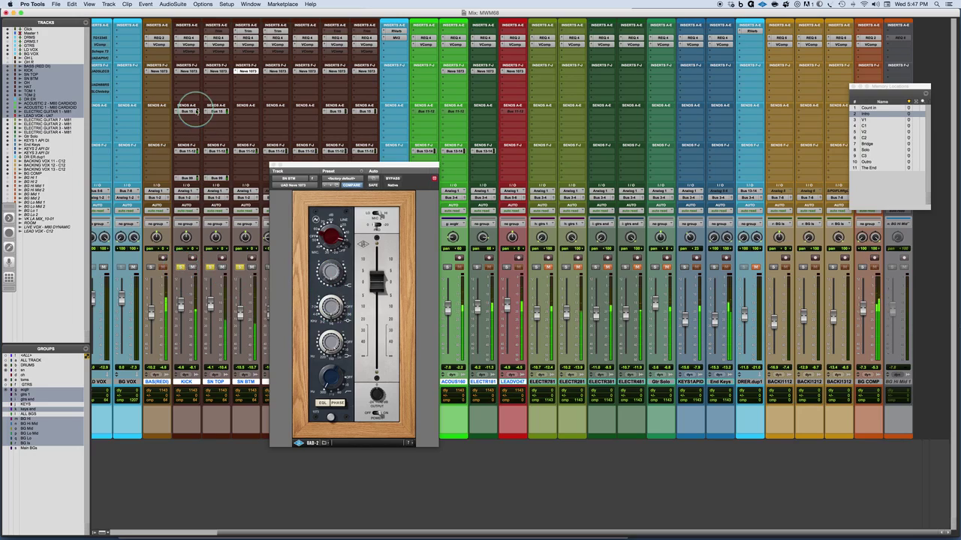
pyautogui.click(186, 71)
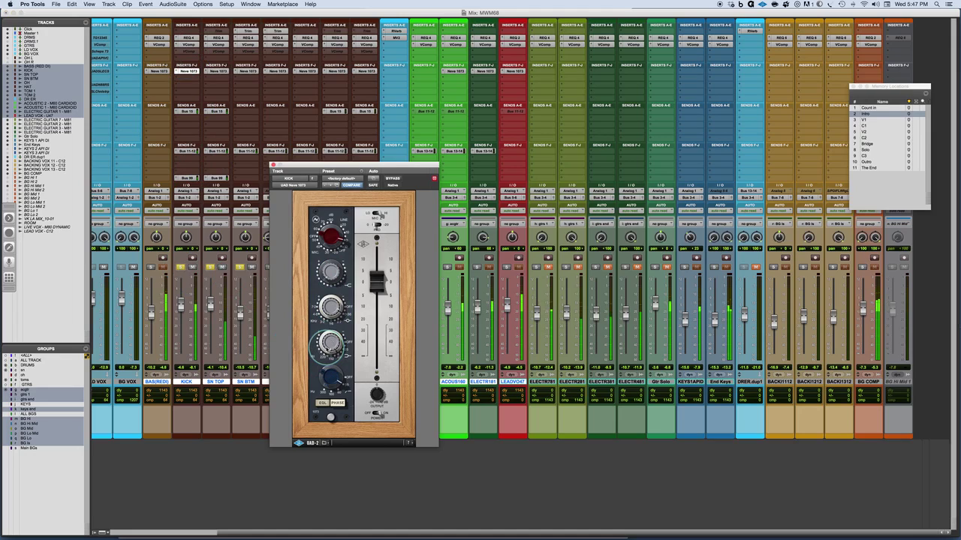
pyautogui.moveTo(307, 161); pyautogui.dragTo(378, 143)
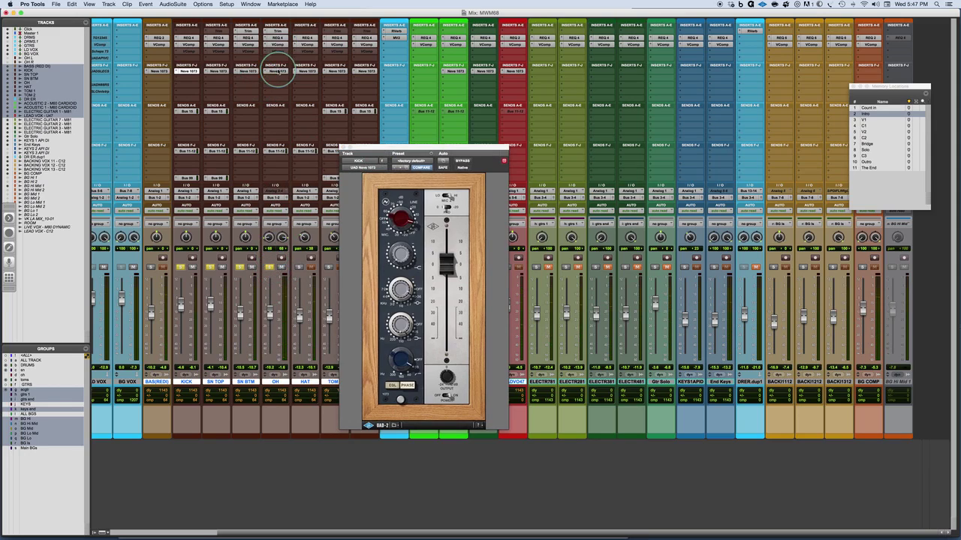
pyautogui.click(277, 71)
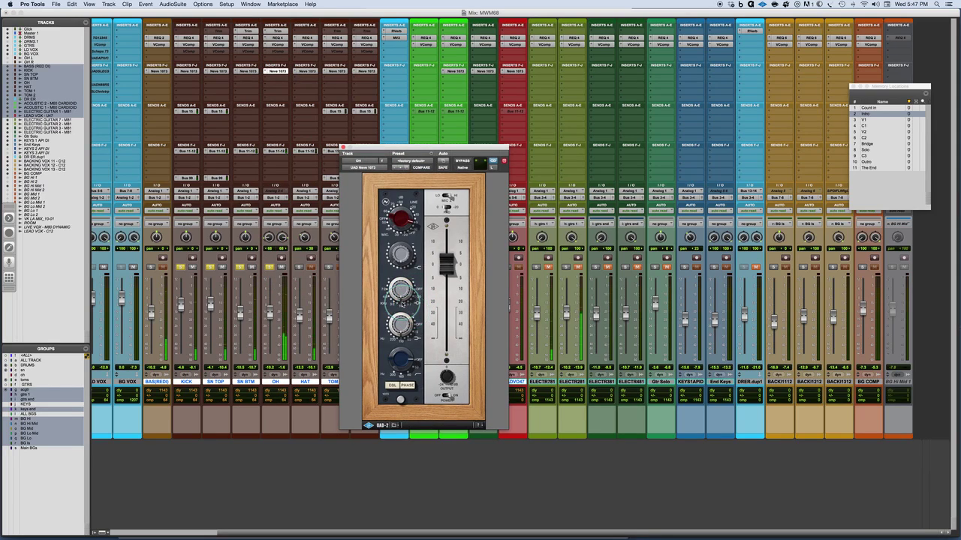
pyautogui.moveTo(402, 303); pyautogui.dragTo(411, 297)
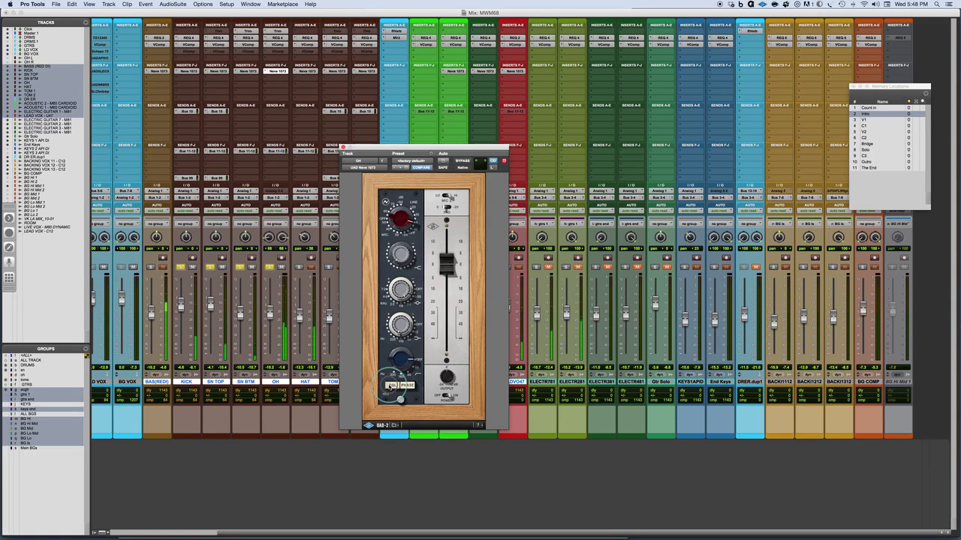
# Step: Try to switch in the EQL button on SN BTM's Neve 1073, and toggle it on SN TOP's
pyautogui.click(247, 72)
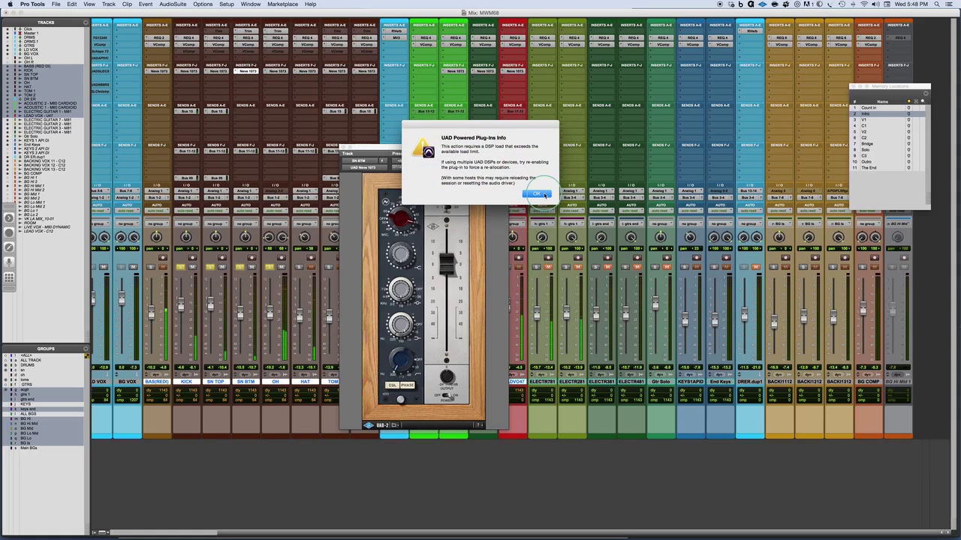
pyautogui.click(542, 194)
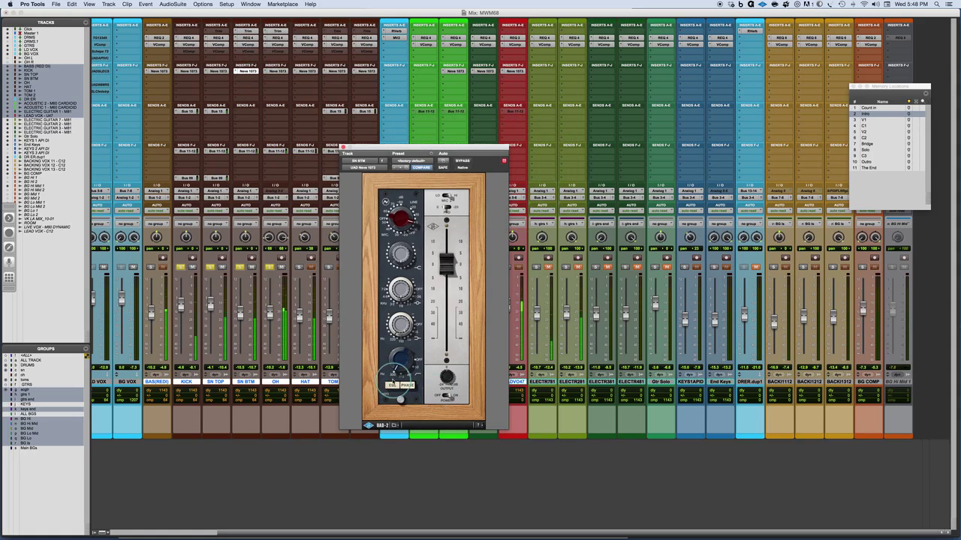
pyautogui.click(392, 386)
pyautogui.click(216, 71)
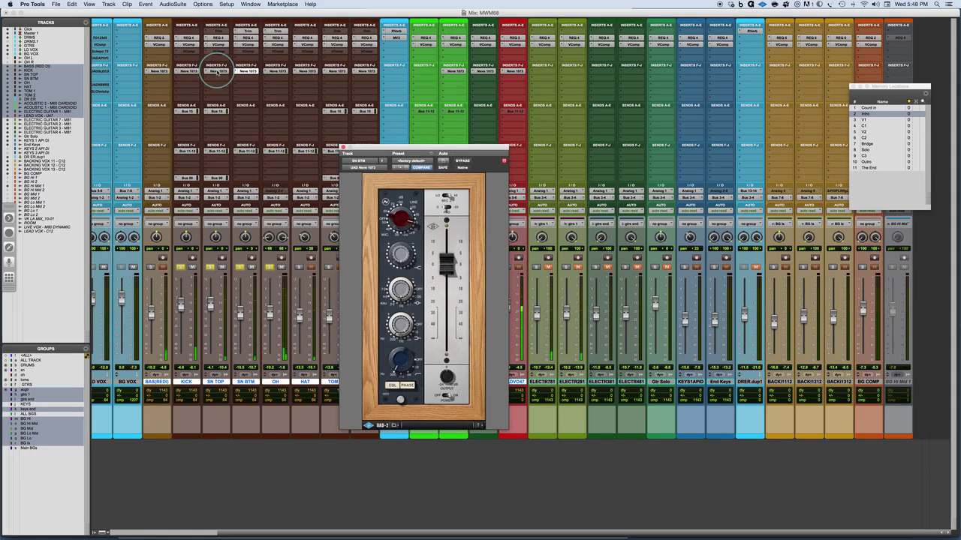
pyautogui.click(391, 387)
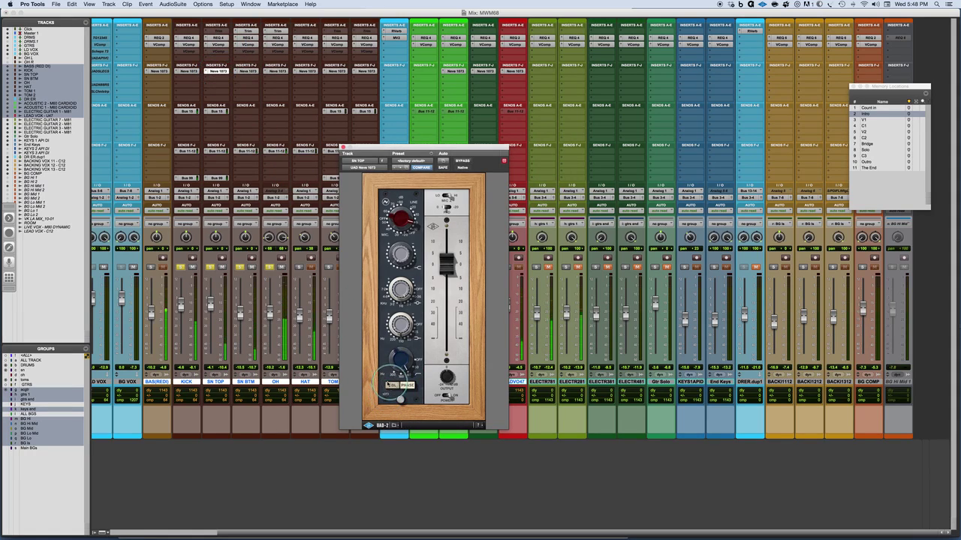
# Step: Make the Neve 1073 inserts on HAT, TOM 1 and TOM 2 inactive to free DSP
pyautogui.click(361, 201)
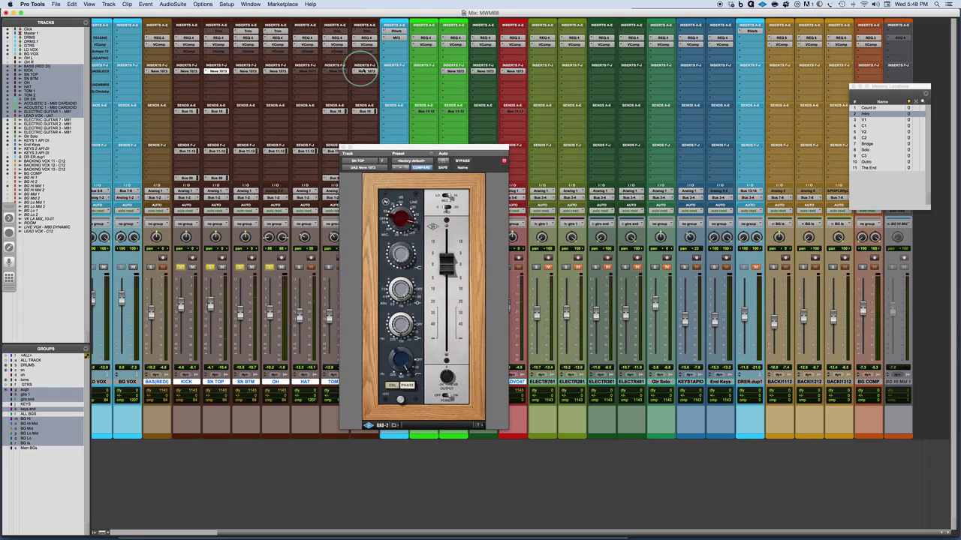
pyautogui.moveTo(417, 147); pyautogui.dragTo(417, 115)
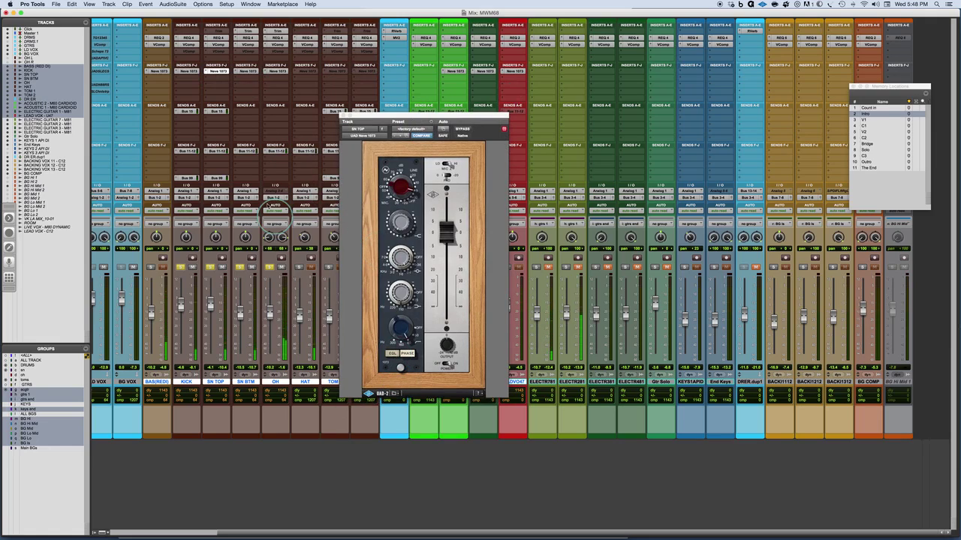
pyautogui.click(187, 72)
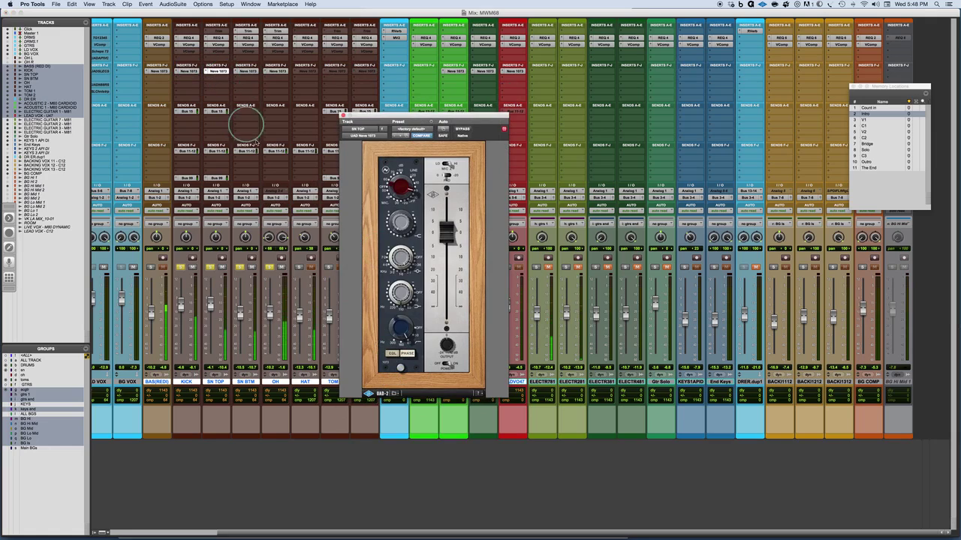
# Step: Reopen SN BTM's Neve 1073 and try again to switch in its EQL button
pyautogui.click(247, 72)
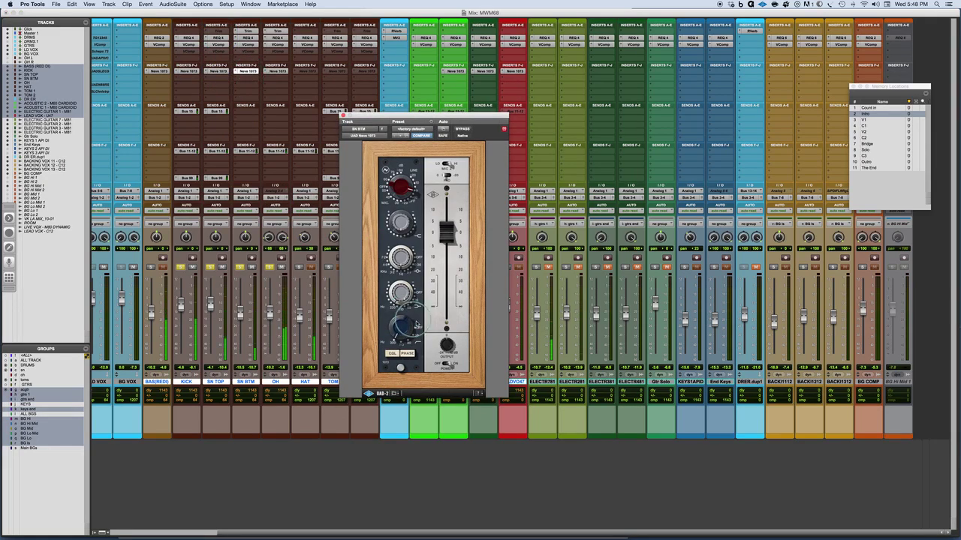
pyautogui.click(277, 71)
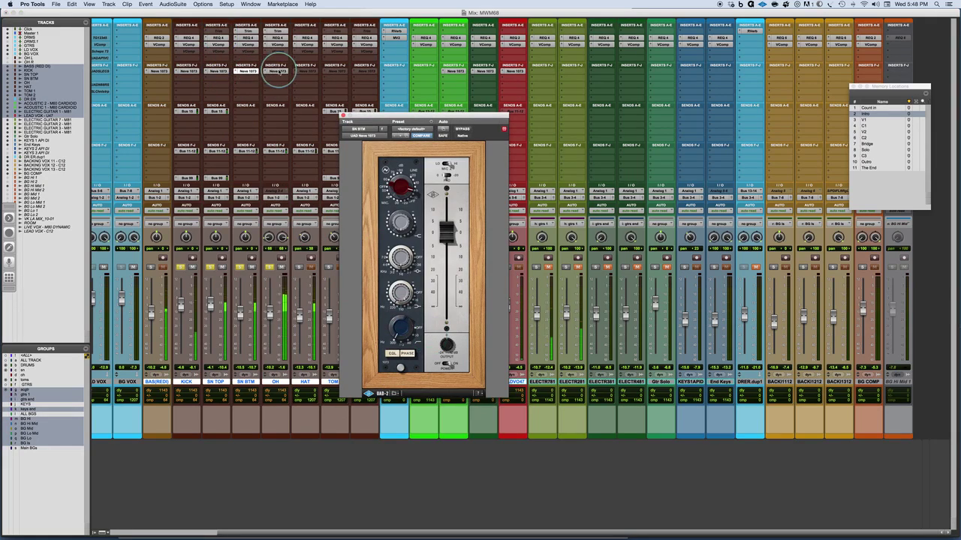
pyautogui.click(396, 355)
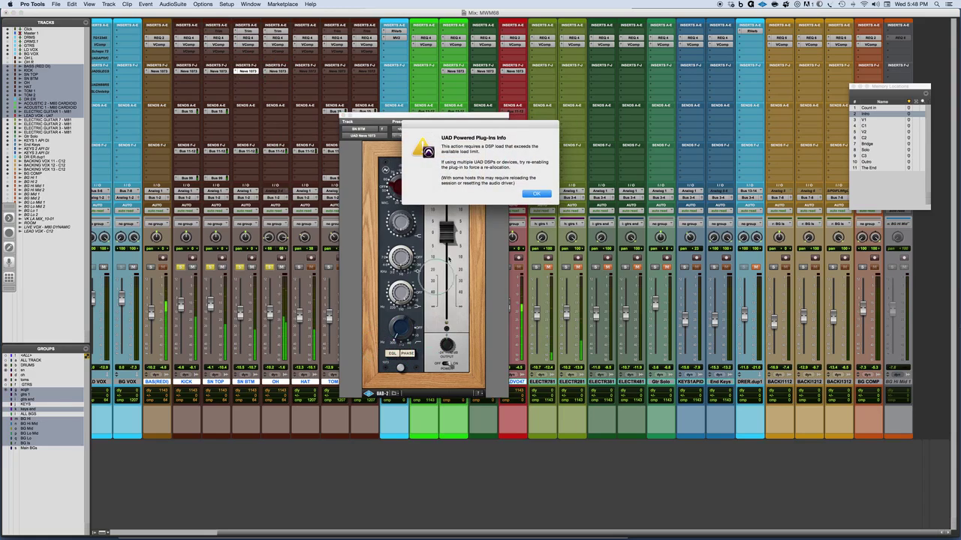
pyautogui.click(539, 194)
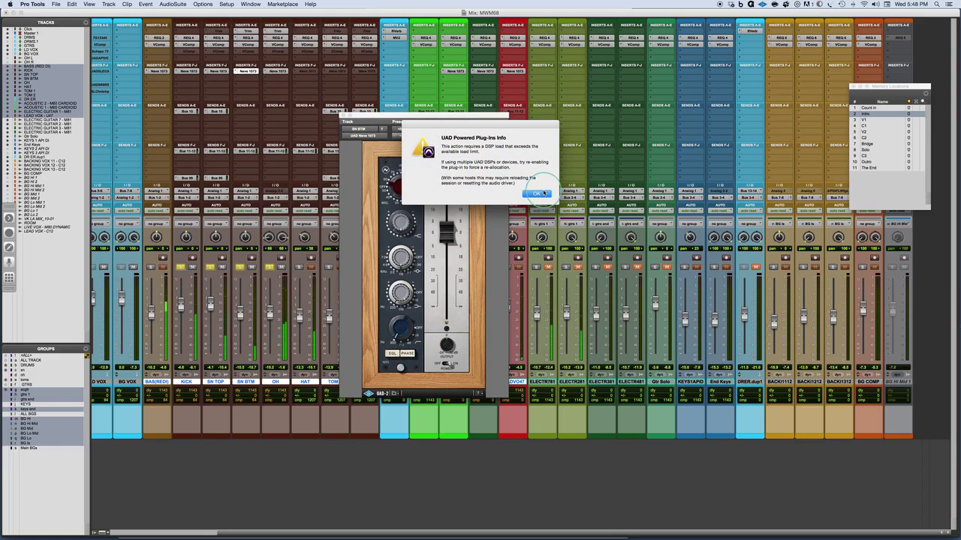
# Step: Bypass the Neve 1073 inserts on the acoustic guitar, electric guitar and lead vocal tracks, and open OH's Neve 1073
pyautogui.click(454, 71)
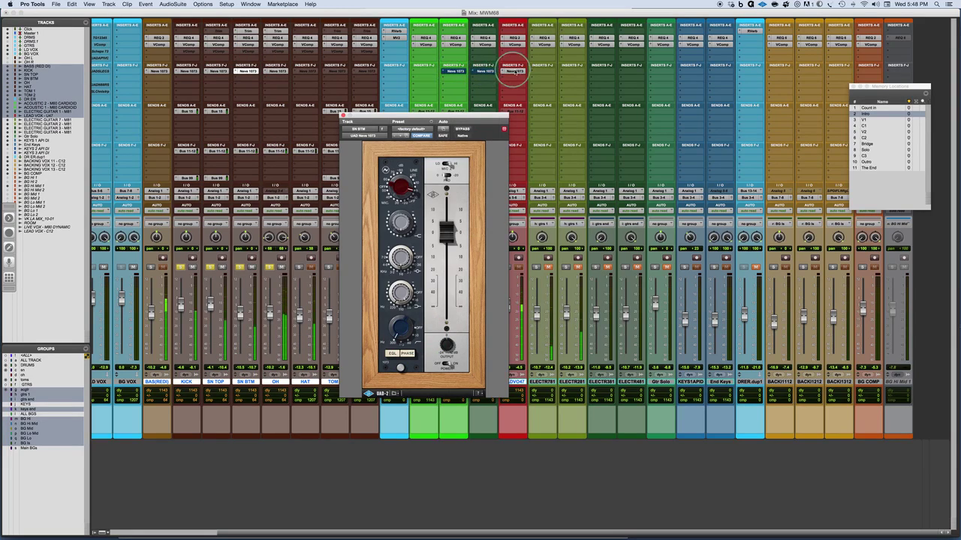
pyautogui.click(276, 70)
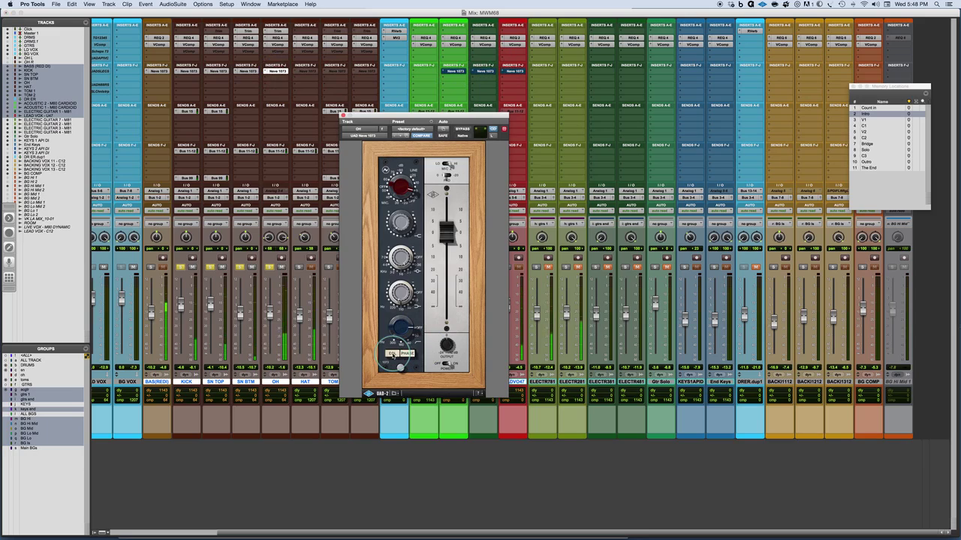
# Step: Retry the EQL button on SN BTM's Neve 1073, and make that insert inactive
pyautogui.click(246, 70)
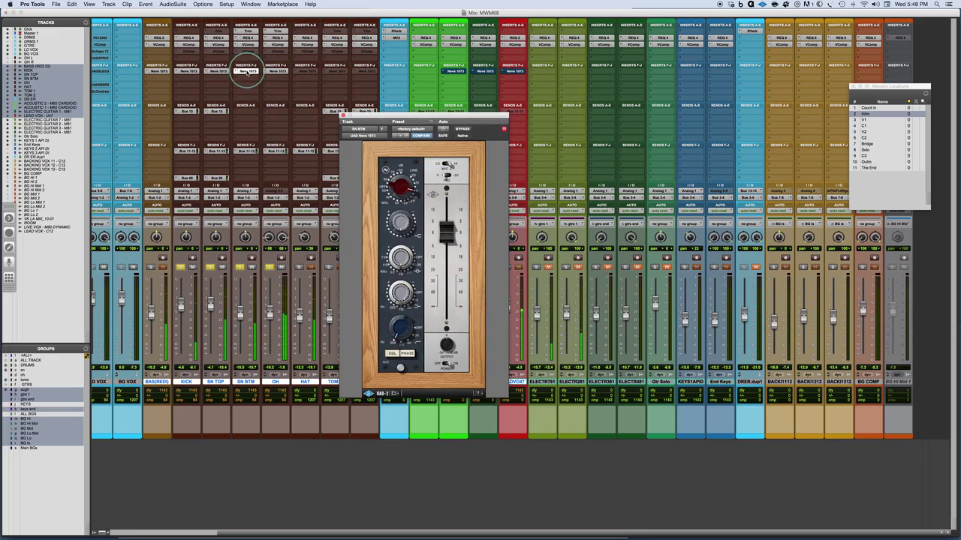
pyautogui.click(390, 354)
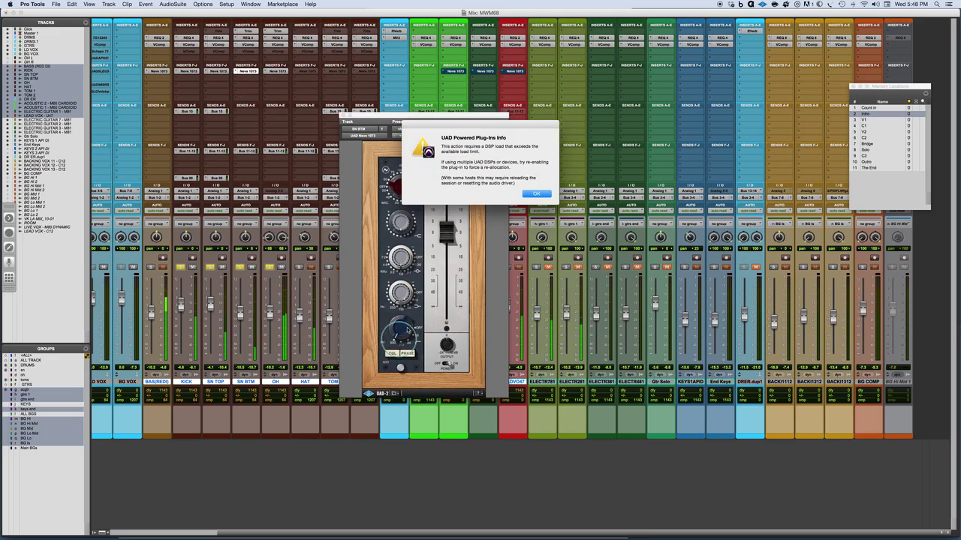
pyautogui.click(538, 194)
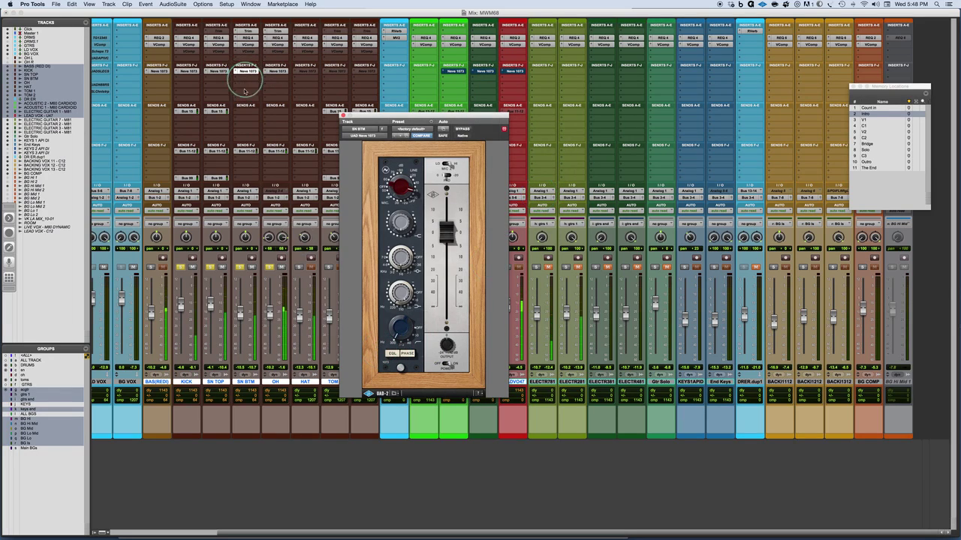
pyautogui.keyDown('ctrl'); pyautogui.keyDown('super'); pyautogui.click(247, 71); pyautogui.keyUp('super'); pyautogui.keyUp('ctrl')
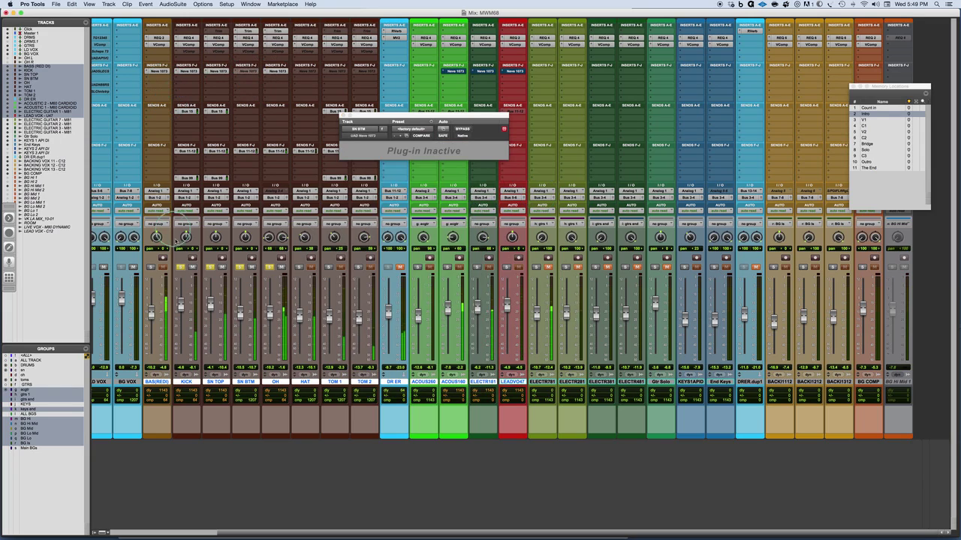
# Step: Solo the BASS (RED DI) track with the drums, and try to switch in EQL on its Neve 1073
pyautogui.click(151, 267)
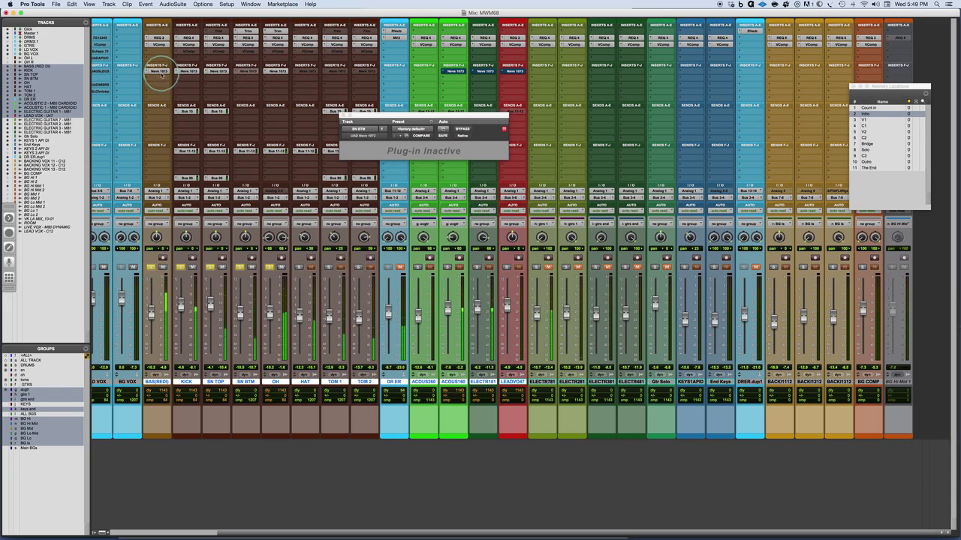
pyautogui.click(158, 71)
pyautogui.moveTo(417, 114); pyautogui.dragTo(391, 87)
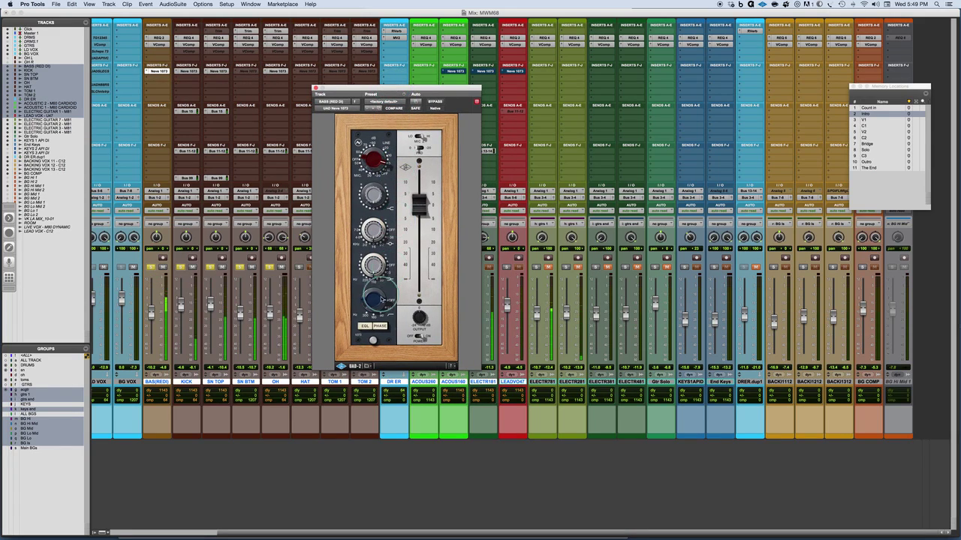
pyautogui.click(366, 326)
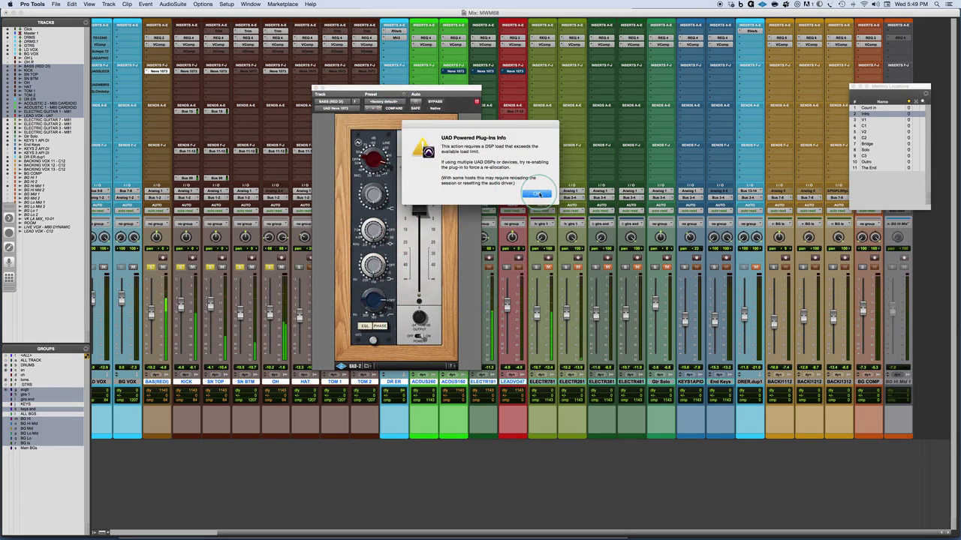
pyautogui.click(536, 194)
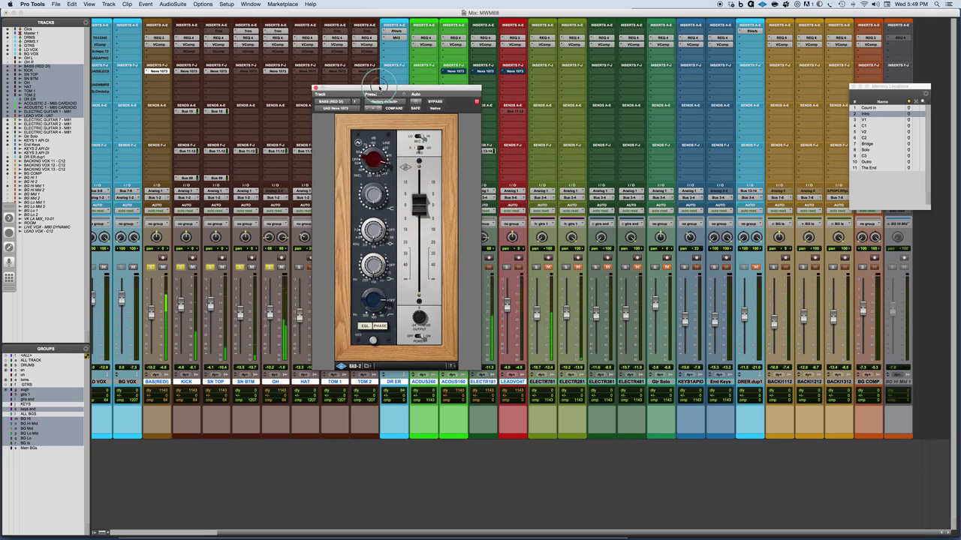
# Step: Make the bypassed Neve 1073 inserts on the acoustic guitar, electric guitar and lead vocal tracks inactive
pyautogui.moveTo(376, 88); pyautogui.dragTo(522, 83)
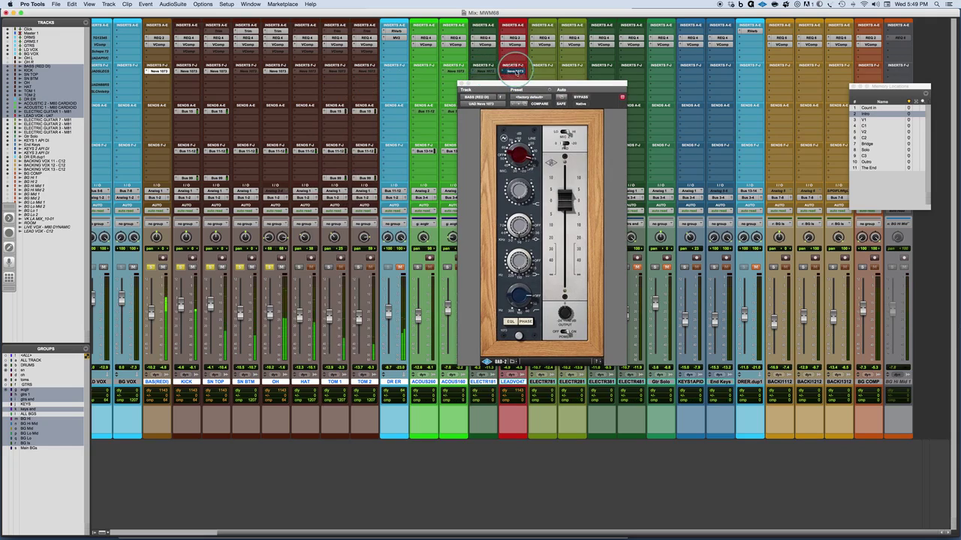
pyautogui.moveTo(537, 83); pyautogui.dragTo(392, 57)
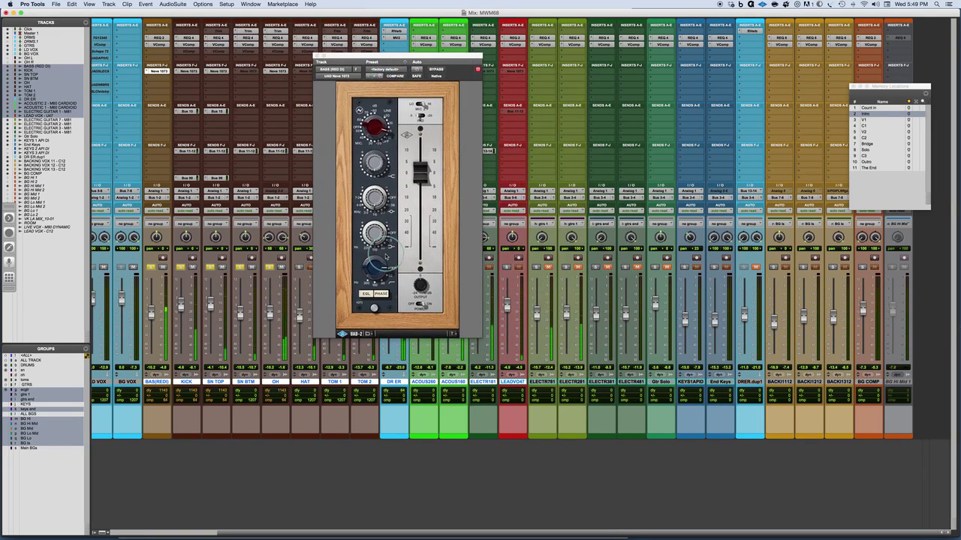
# Step: Try again to switch in EQL on the BASS (RED DI) track's Neve 1073, and make that insert inactive
pyautogui.click(367, 297)
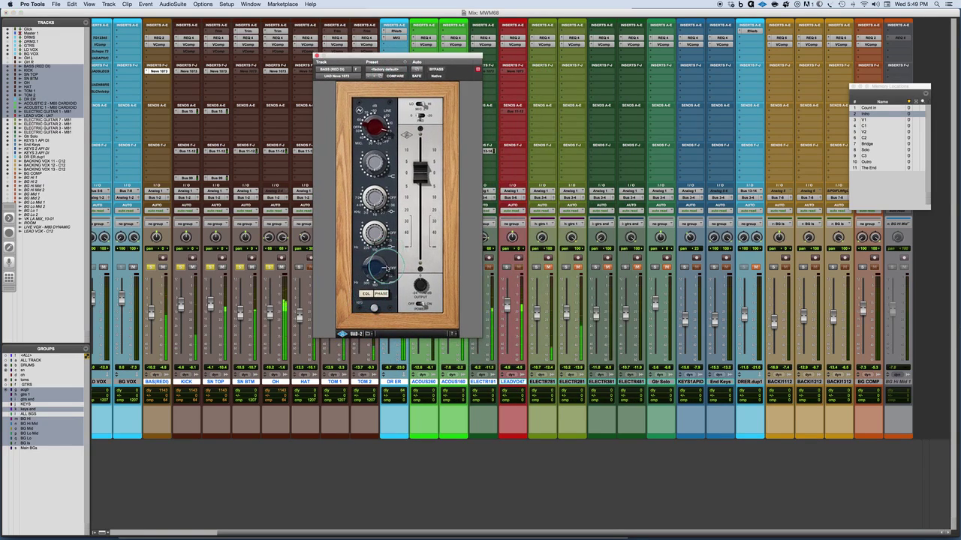
pyautogui.click(365, 294)
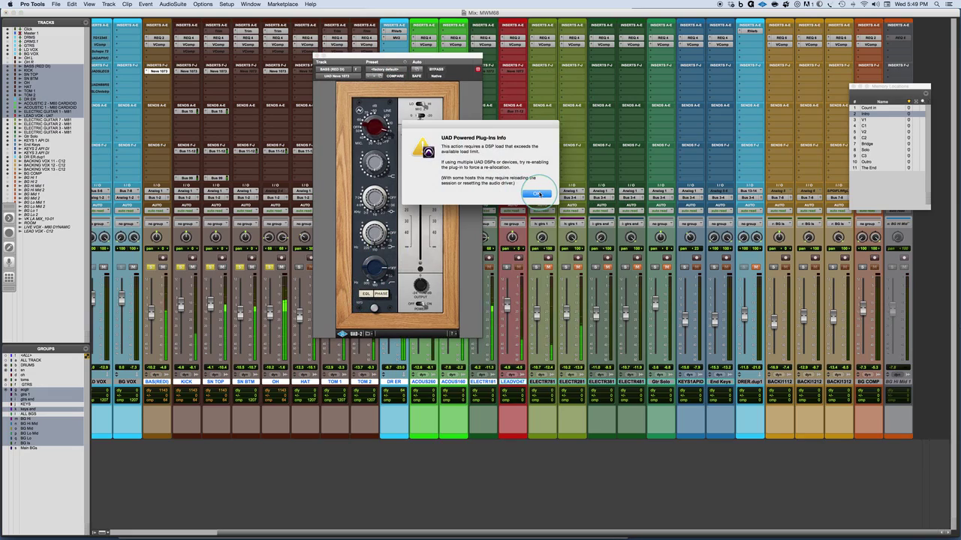
pyautogui.click(538, 195)
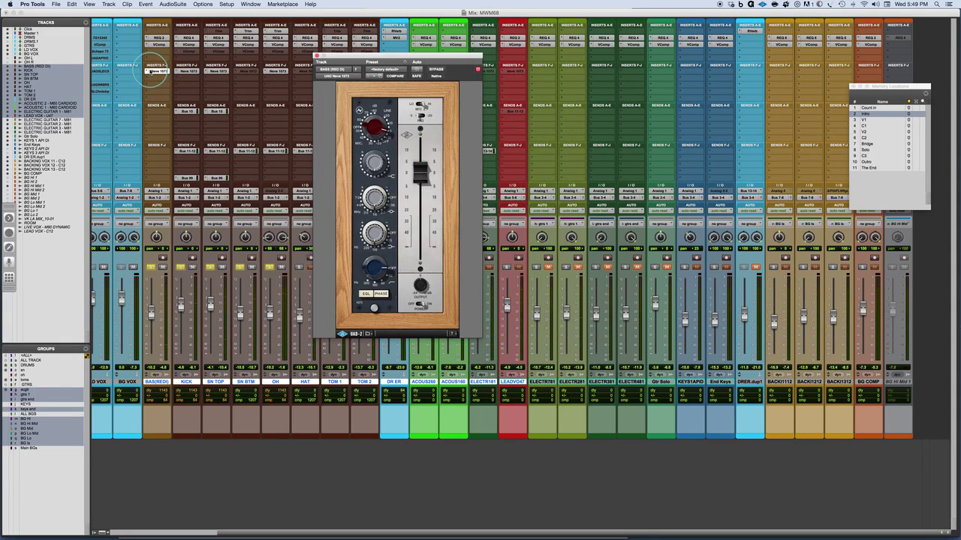
pyautogui.click(153, 72)
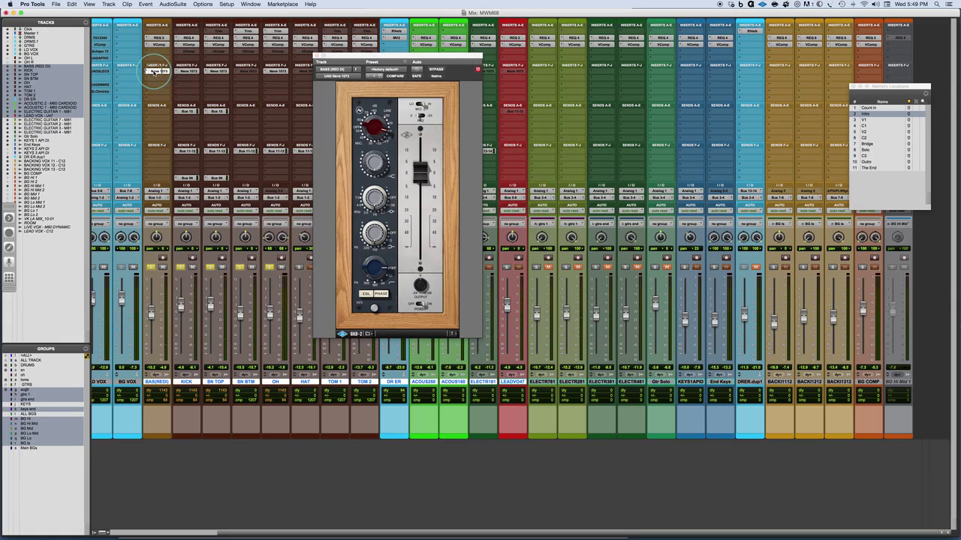
pyautogui.click(154, 72)
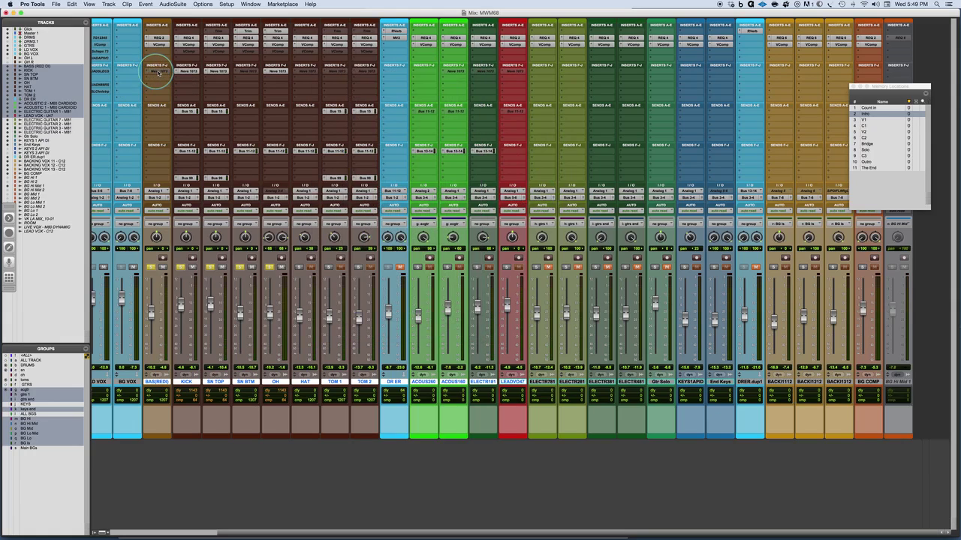
# Step: Replace the inactive Neve 1073 on BASS (RED DI) with the one from TOM 1, switch in its EQL, and start playback
pyautogui.moveTo(341, 72); pyautogui.dragTo(159, 80)
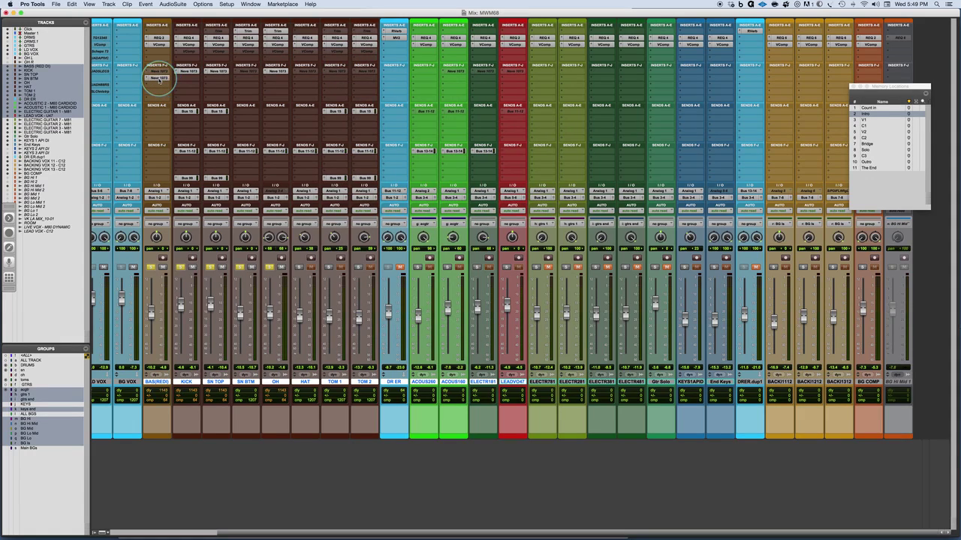
pyautogui.click(158, 78)
pyautogui.click(366, 295)
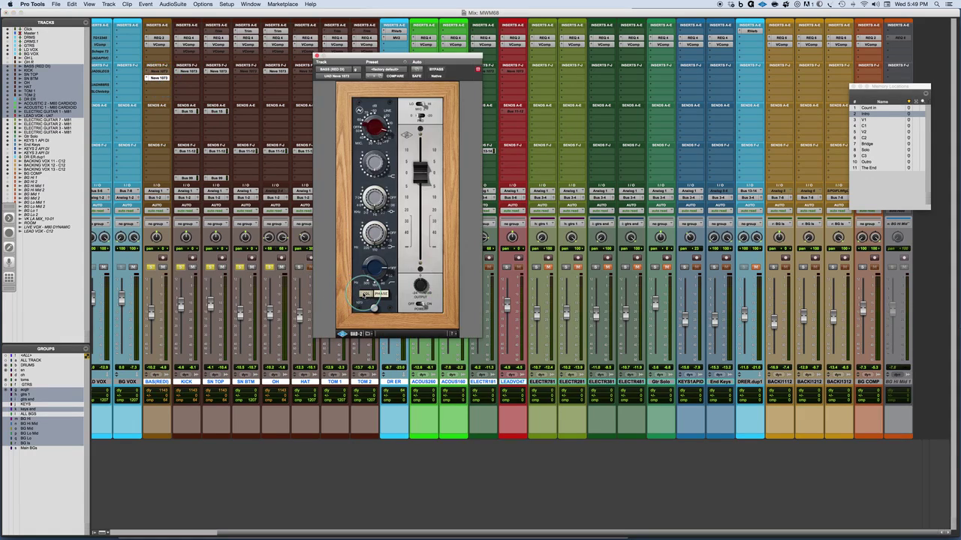
pyautogui.click(156, 78)
pyautogui.moveTo(155, 78); pyautogui.dragTo(156, 71)
pyautogui.press('space')
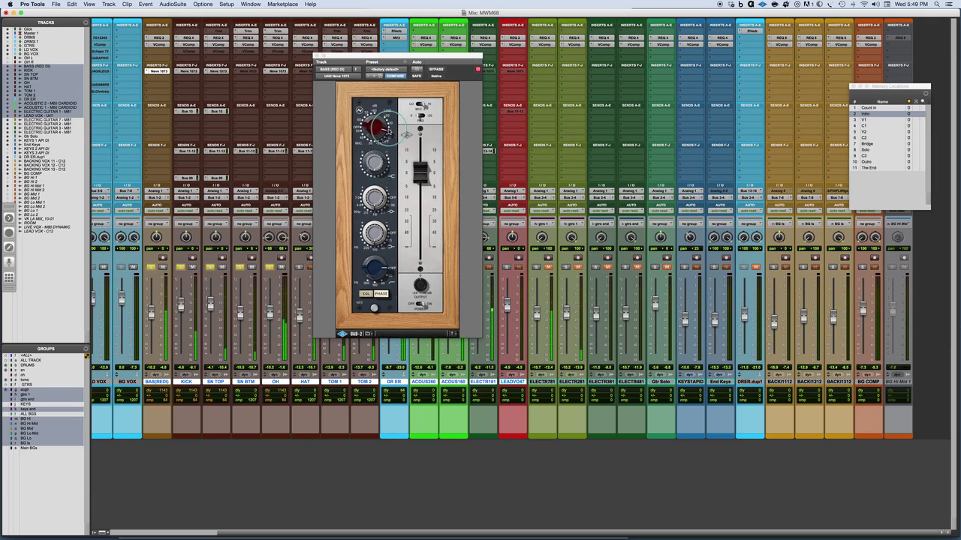
# Step: Adjust the red gain control on the bass track's Neve 1073, and compare the sound with the plug-in bypassed and active
pyautogui.click(387, 130)
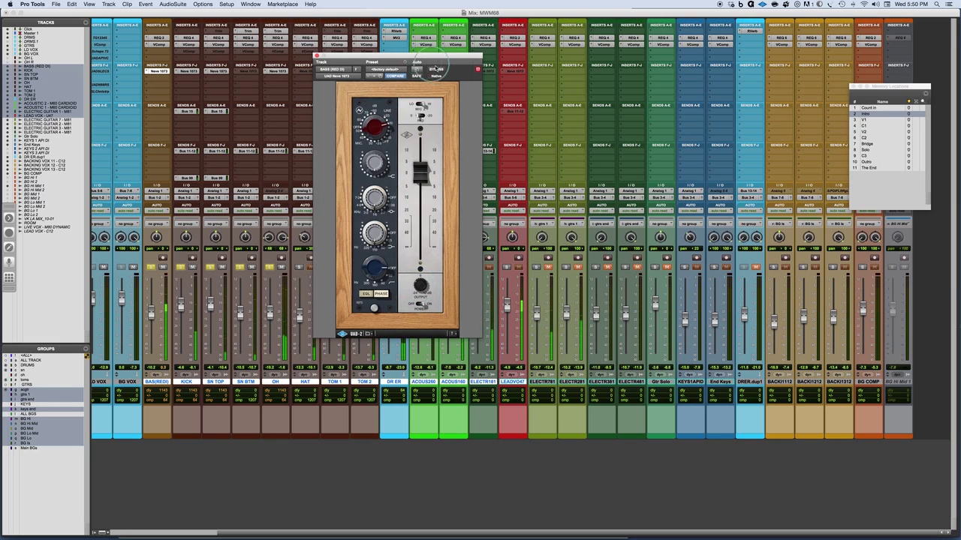
pyautogui.click(437, 70)
pyautogui.click(436, 70)
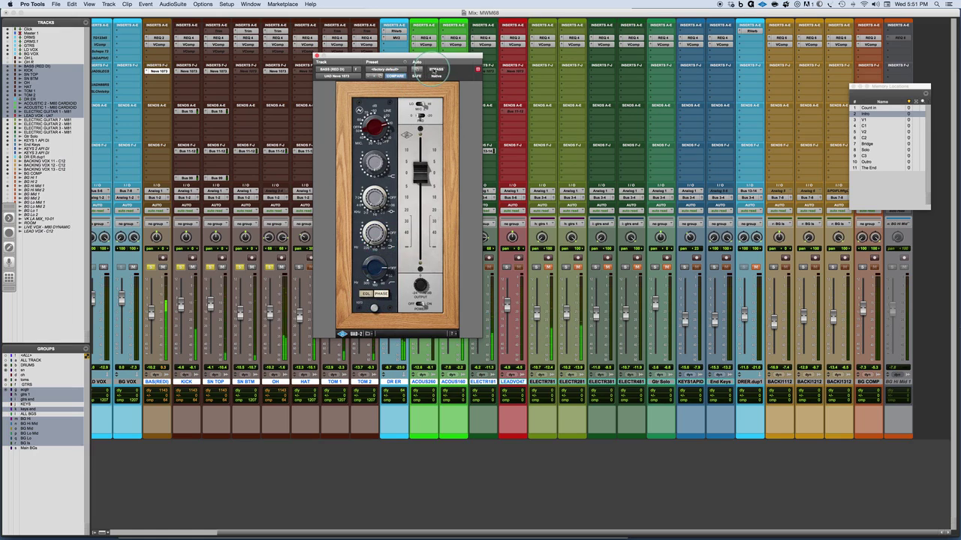
pyautogui.click(435, 69)
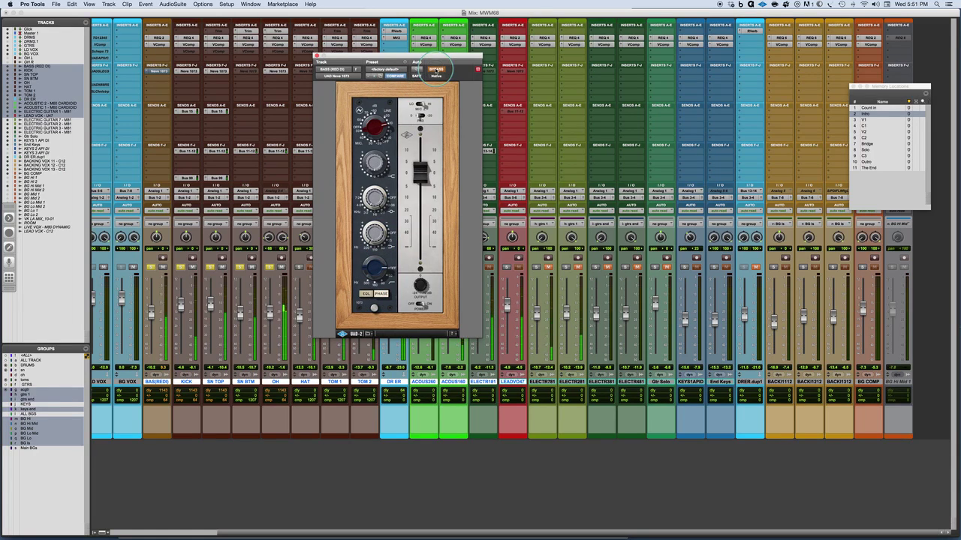
pyautogui.click(435, 70)
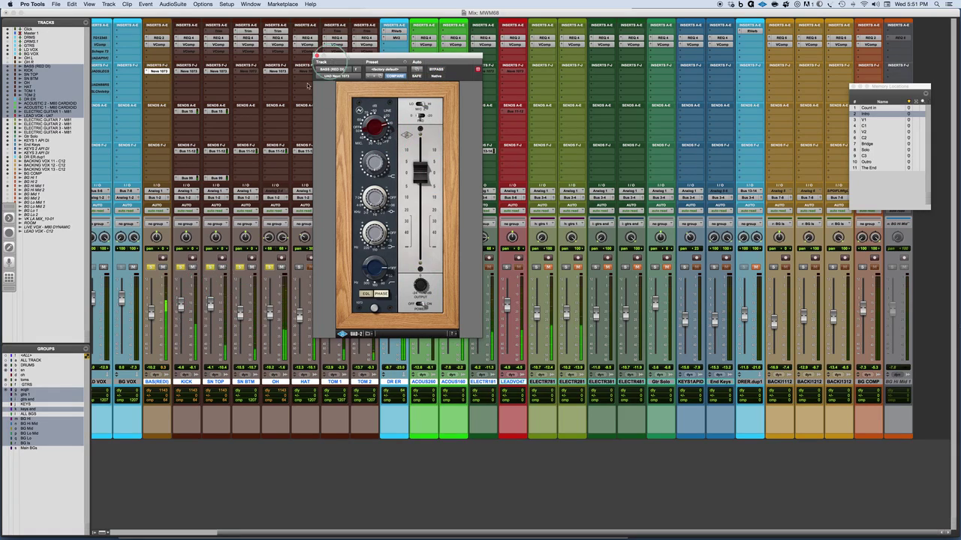
# Step: Mute the HAT track, and solo both acoustic guitar tracks along with the drums and bass
pyautogui.click(181, 306)
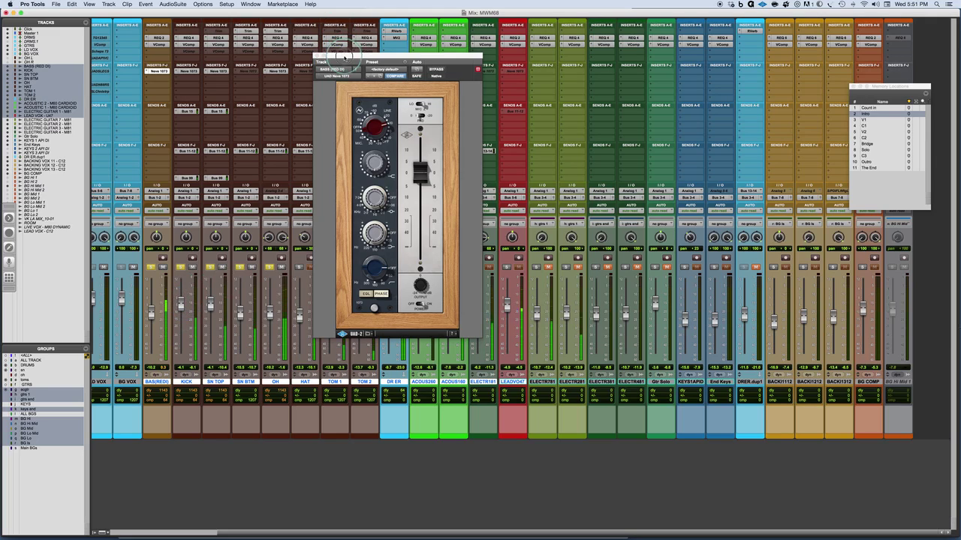
pyautogui.moveTo(327, 55); pyautogui.dragTo(523, 46)
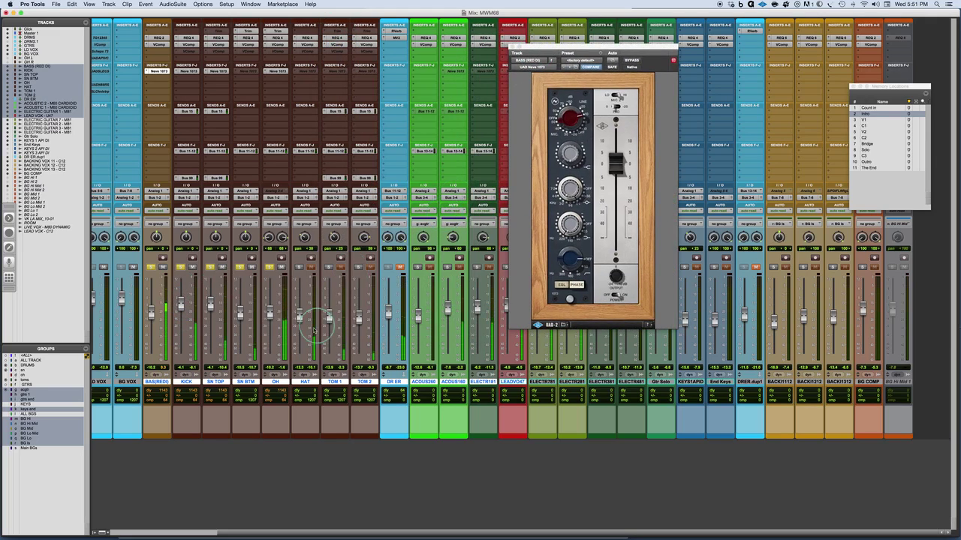
pyautogui.click(310, 268)
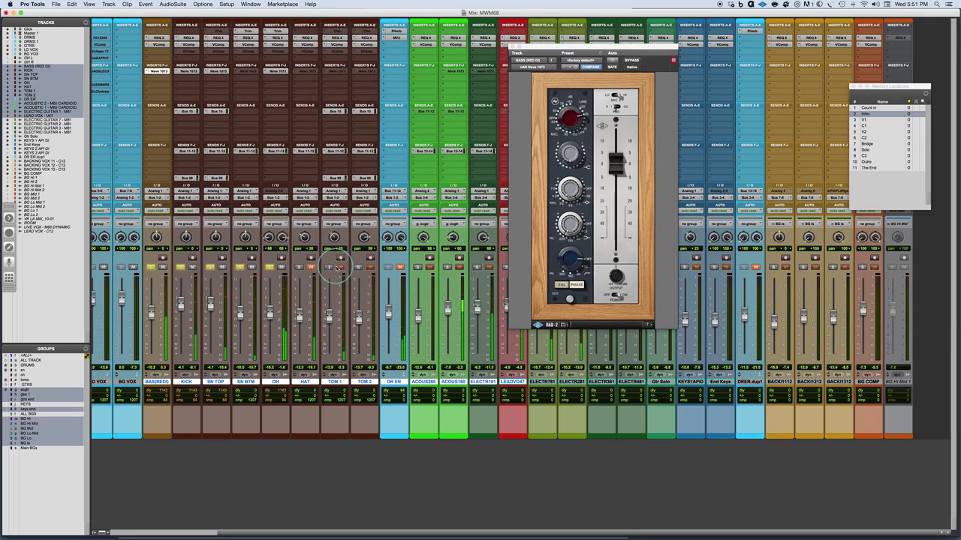
pyautogui.click(417, 268)
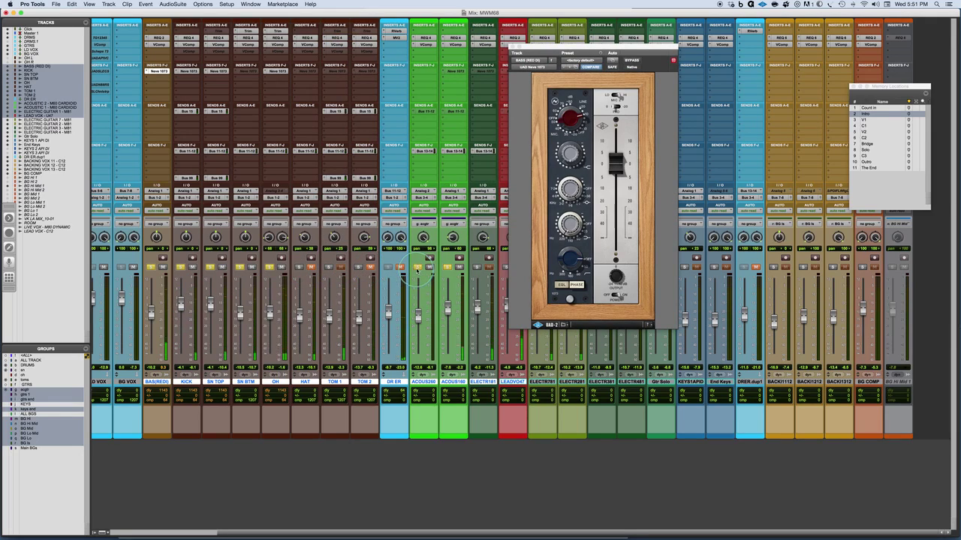
# Step: Reactivate ACOUSTIC 1's Neve 1073, and adjust its high-pass filter and its low and high EQ bands
pyautogui.click(457, 71)
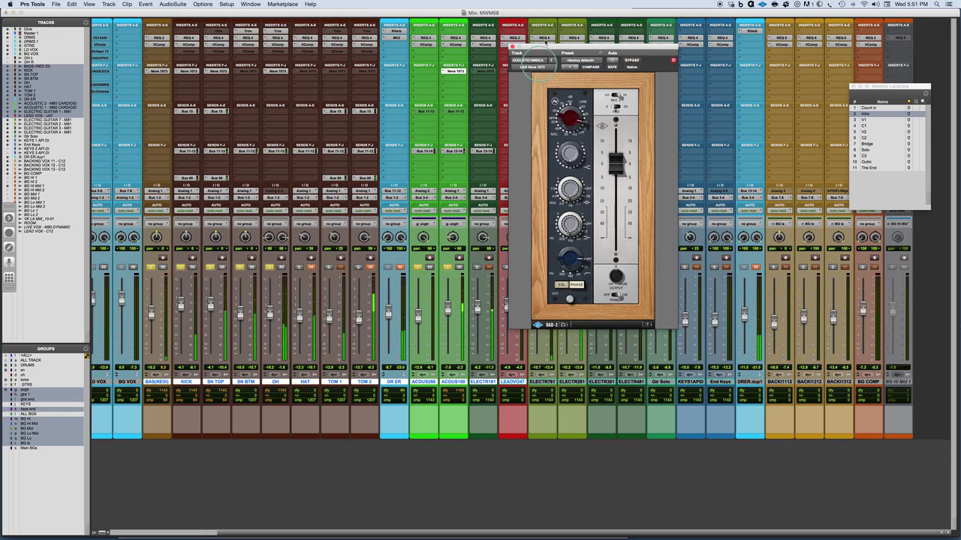
pyautogui.moveTo(570, 48); pyautogui.dragTo(578, 27)
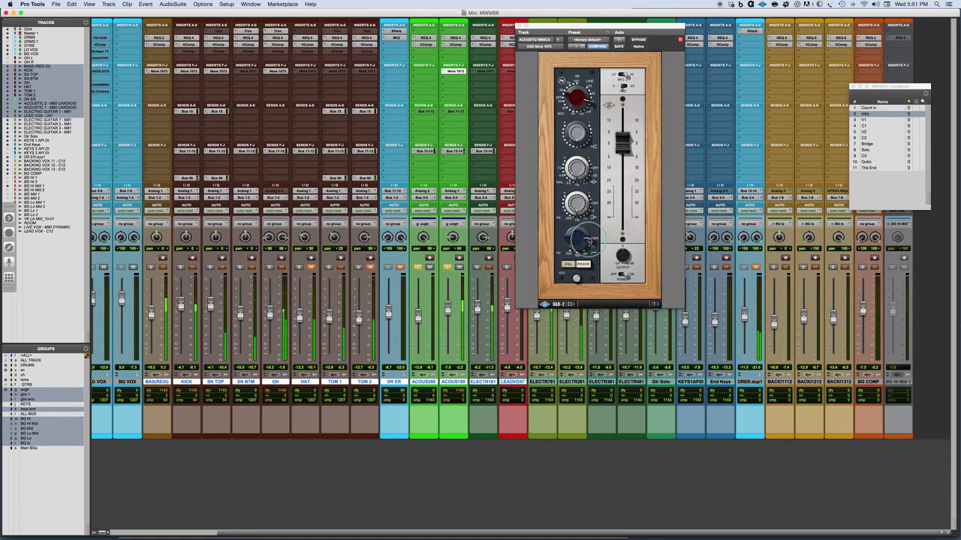
pyautogui.moveTo(584, 238); pyautogui.dragTo(588, 258)
pyautogui.moveTo(585, 214); pyautogui.dragTo(569, 211)
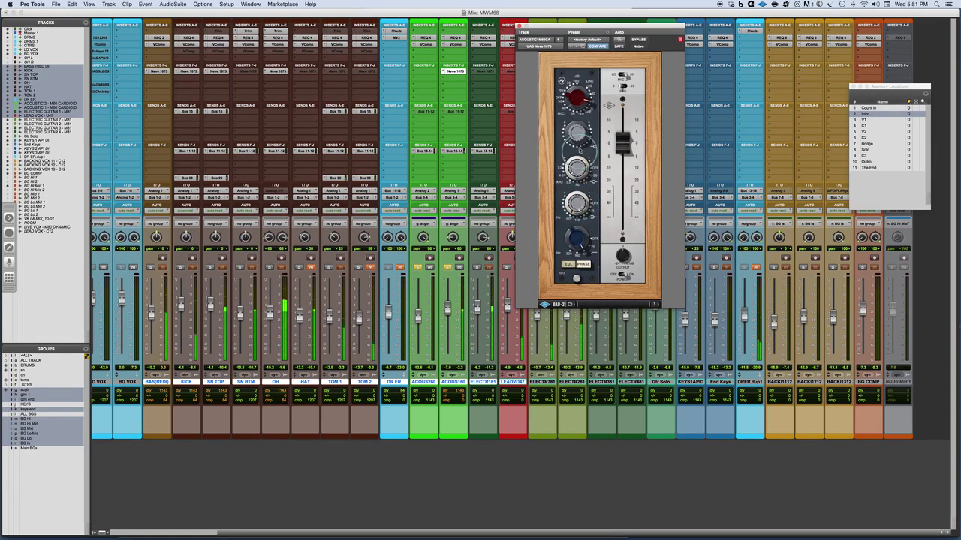
pyautogui.moveTo(580, 140); pyautogui.dragTo(579, 131)
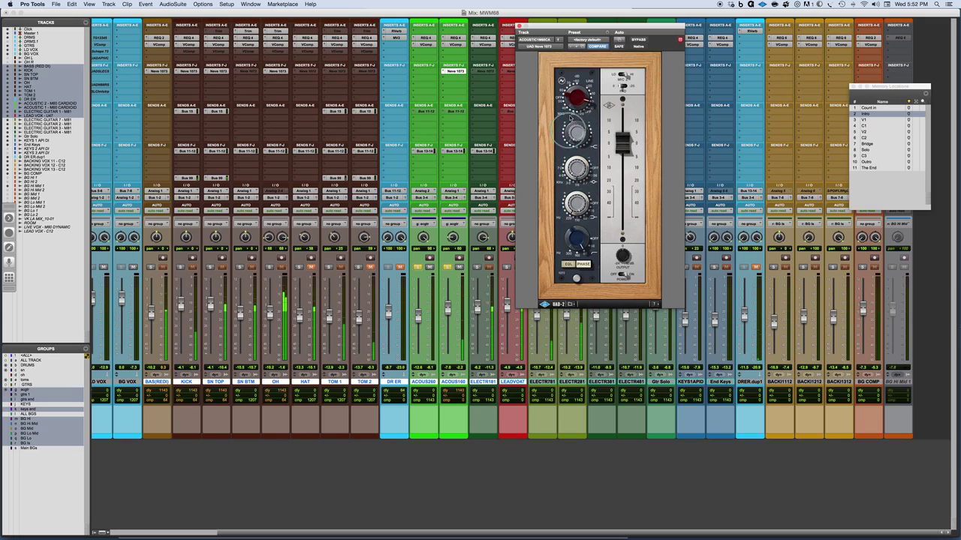
# Step: Compare ACOUSTIC 1's Neve 1073 bypassed and active, and clear all track solos
pyautogui.click(638, 39)
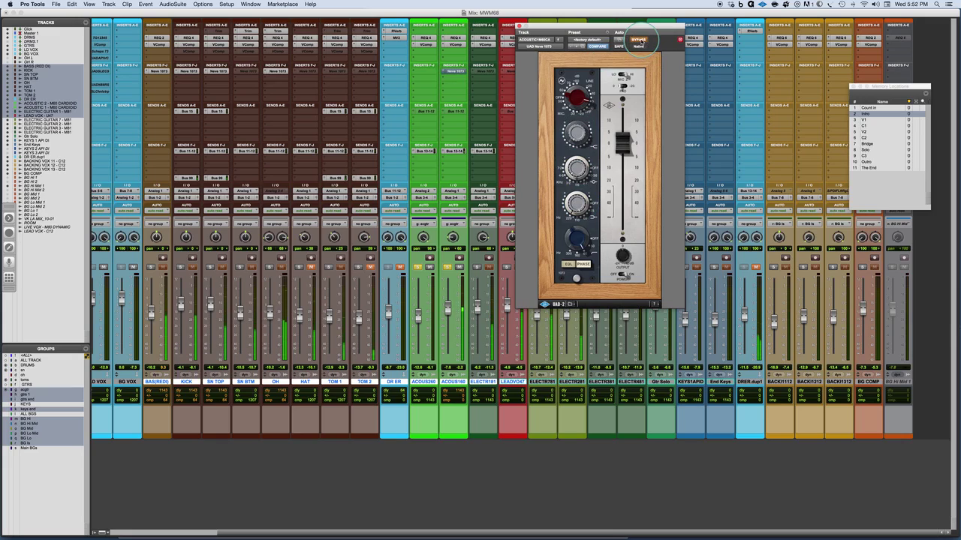
pyautogui.click(638, 40)
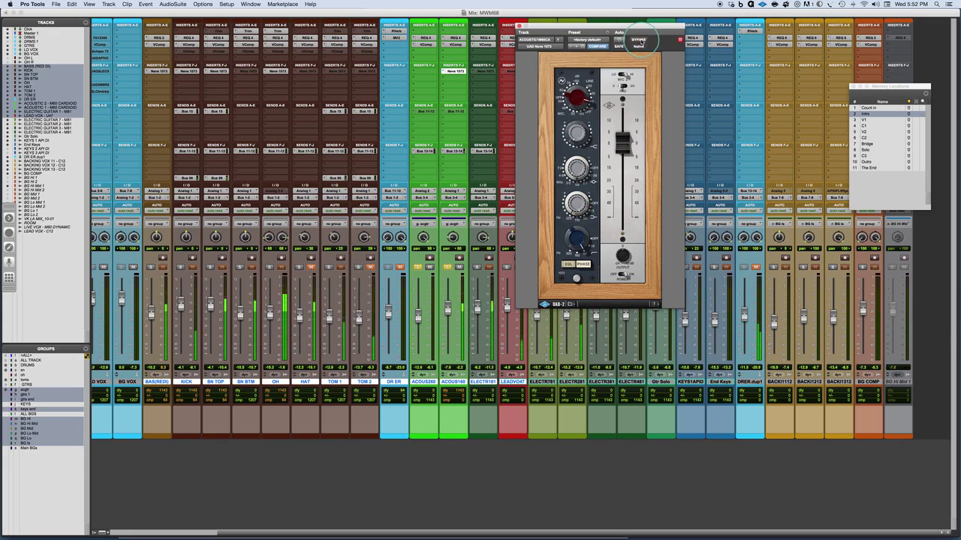
pyautogui.click(447, 267)
pyautogui.click(447, 268)
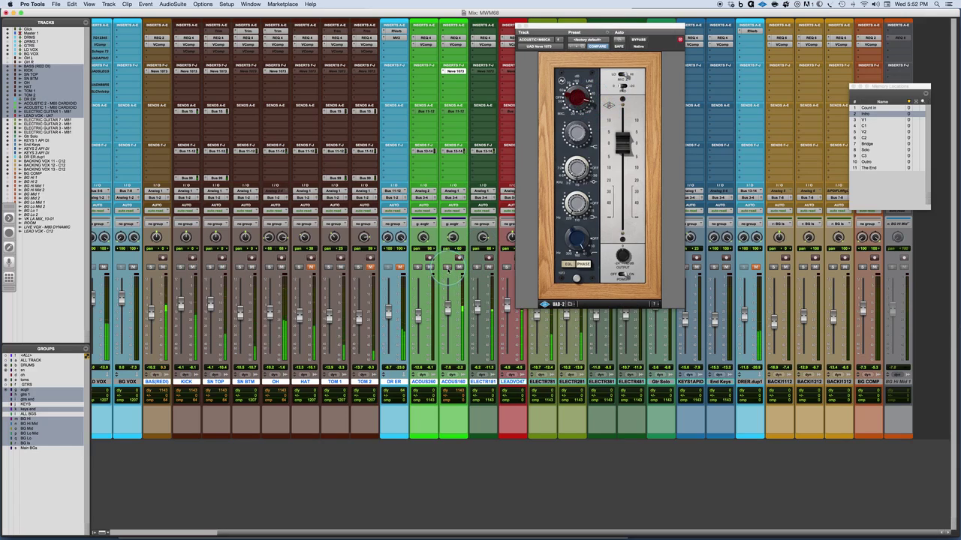
# Step: Check ELECTRIC GUITAR 1 in the mix by muting it, reactivate its Neve 1073, and switch in EQL
pyautogui.moveTo(570, 25); pyautogui.dragTo(696, 42)
pyautogui.click(543, 240)
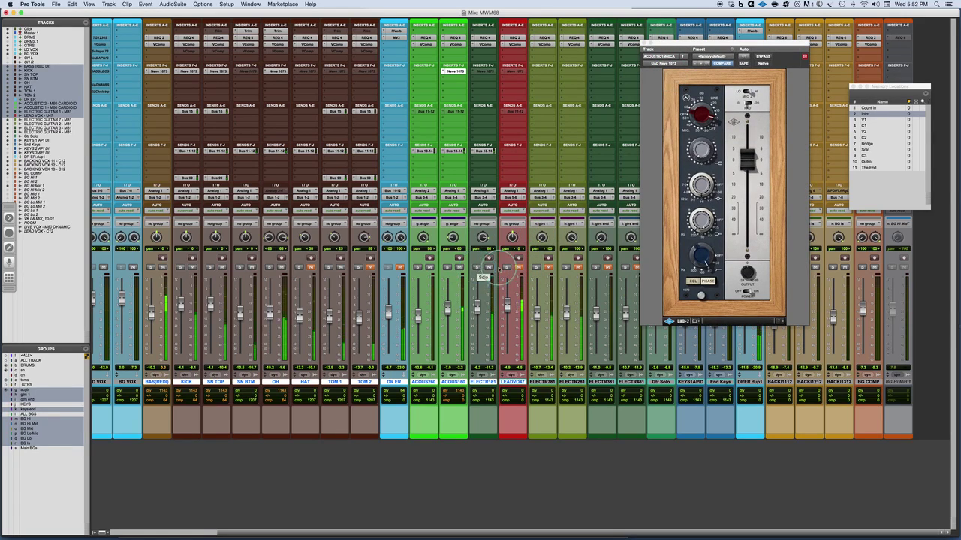
pyautogui.click(490, 268)
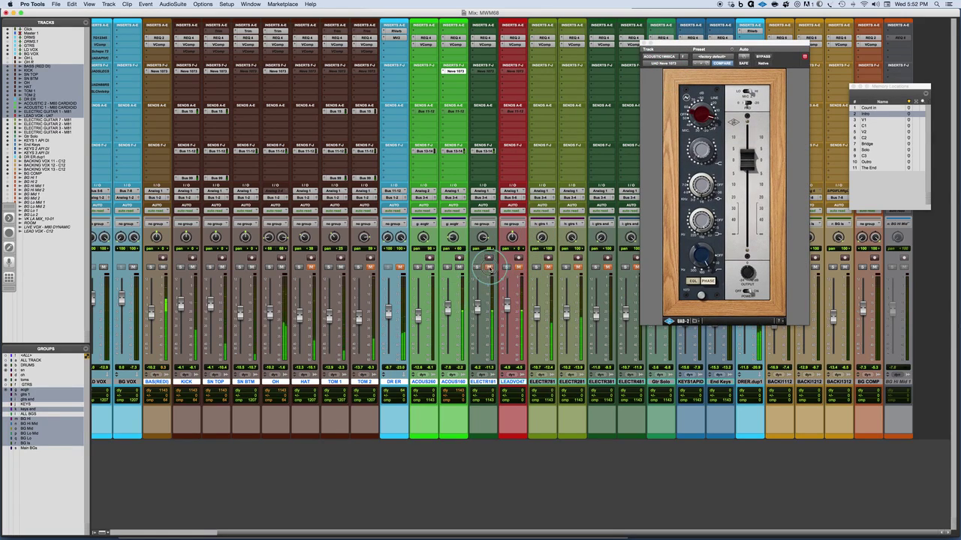
pyautogui.click(486, 72)
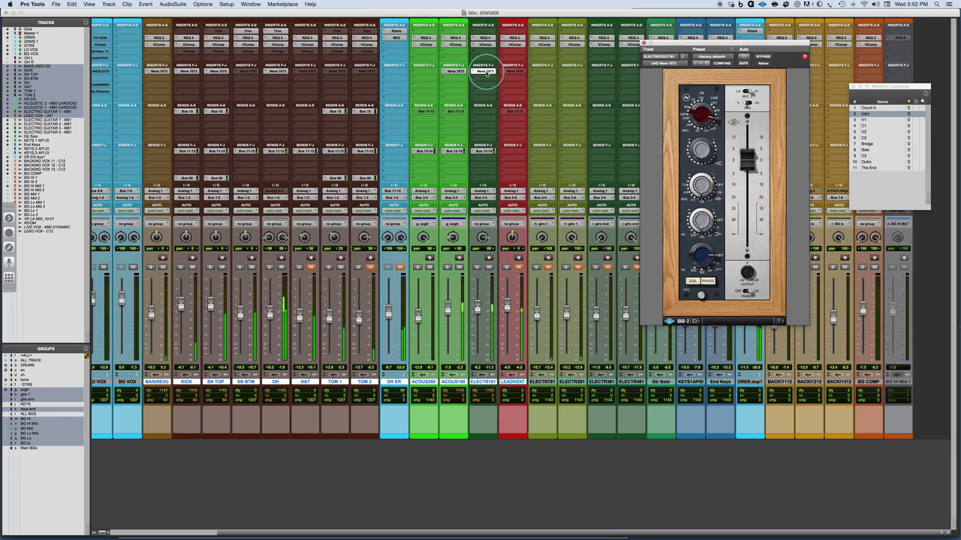
pyautogui.click(693, 284)
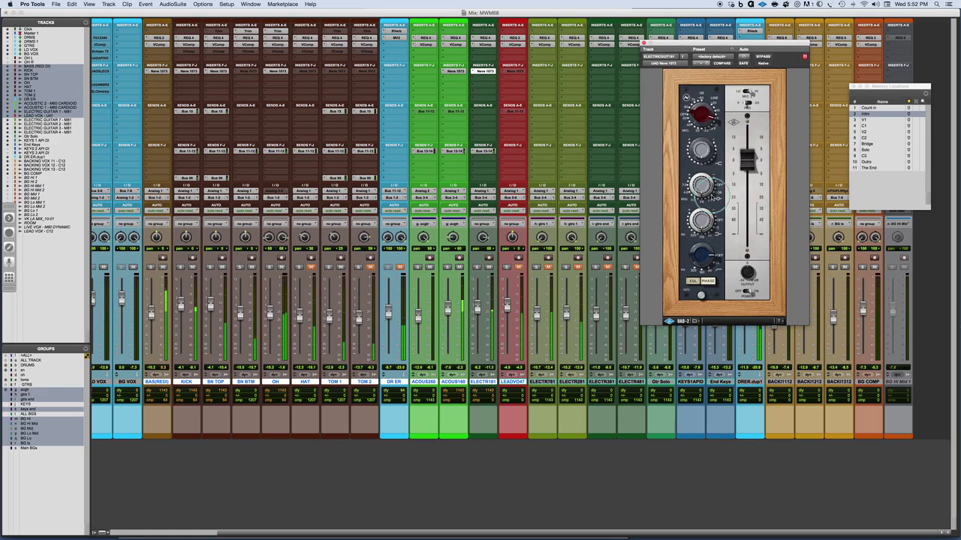
# Step: Shape ELECTRIC GUITAR 1 with the Neve 1073's mid, low and high EQ bands and its high-pass filter
pyautogui.moveTo(705, 189); pyautogui.dragTo(706, 187)
pyautogui.moveTo(709, 235); pyautogui.dragTo(707, 222)
pyautogui.moveTo(713, 257); pyautogui.dragTo(711, 270)
pyautogui.moveTo(702, 149); pyautogui.dragTo(707, 162)
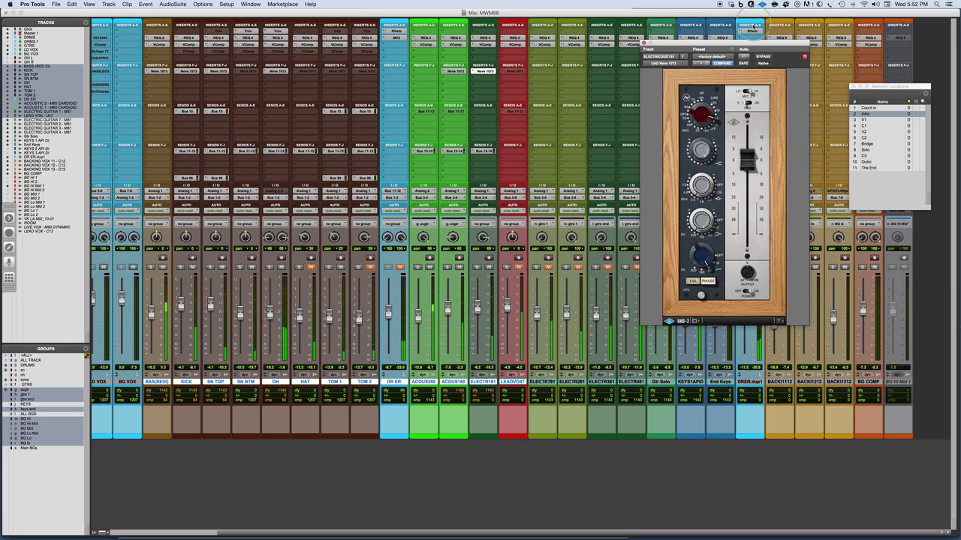
# Step: Reactivate and open the Neve 1073 insert on the SN BTM track
pyautogui.moveTo(751, 44); pyautogui.dragTo(577, 2)
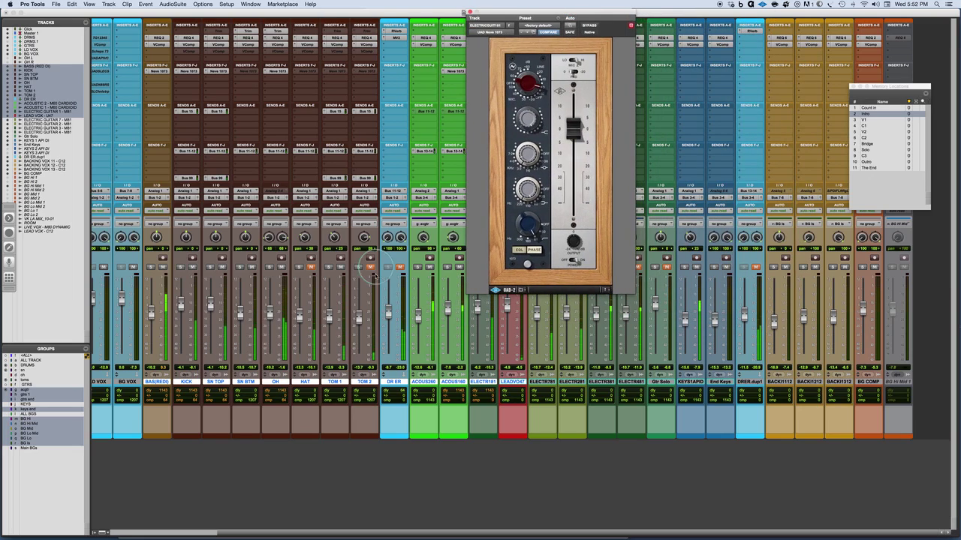
pyautogui.click(249, 72)
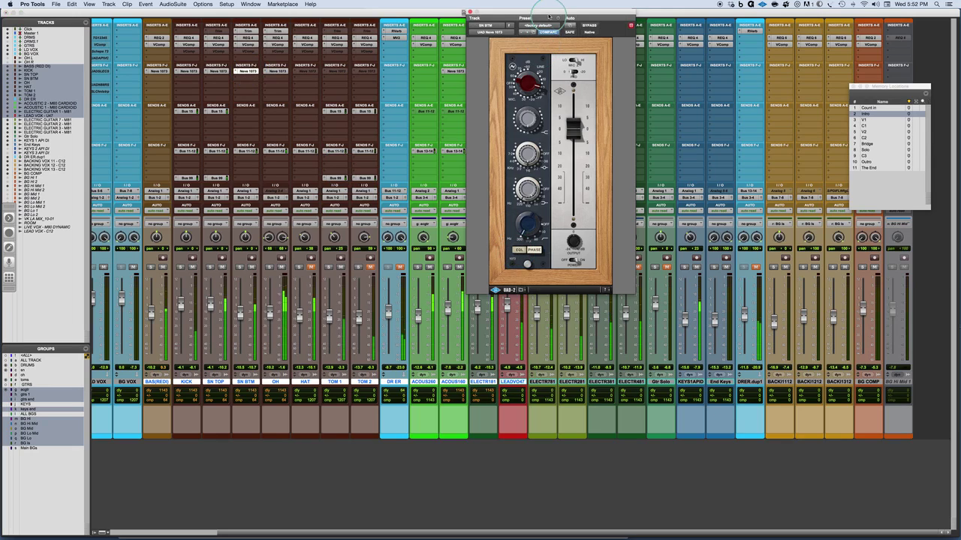
pyautogui.moveTo(548, 12); pyautogui.dragTo(364, 23)
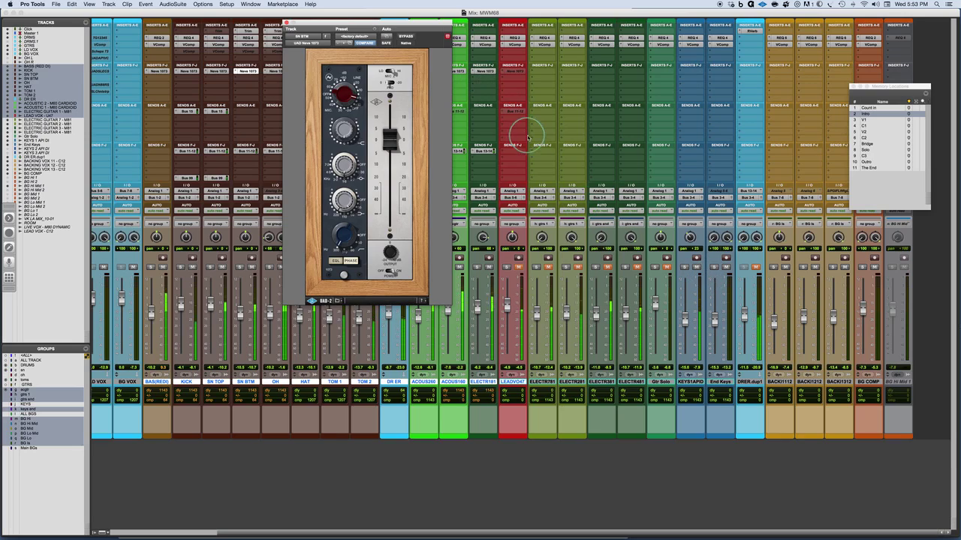
# Step: Unmute and solo the lead vocal track, and reactivate its Neve 1073 insert
pyautogui.click(518, 267)
pyautogui.click(508, 267)
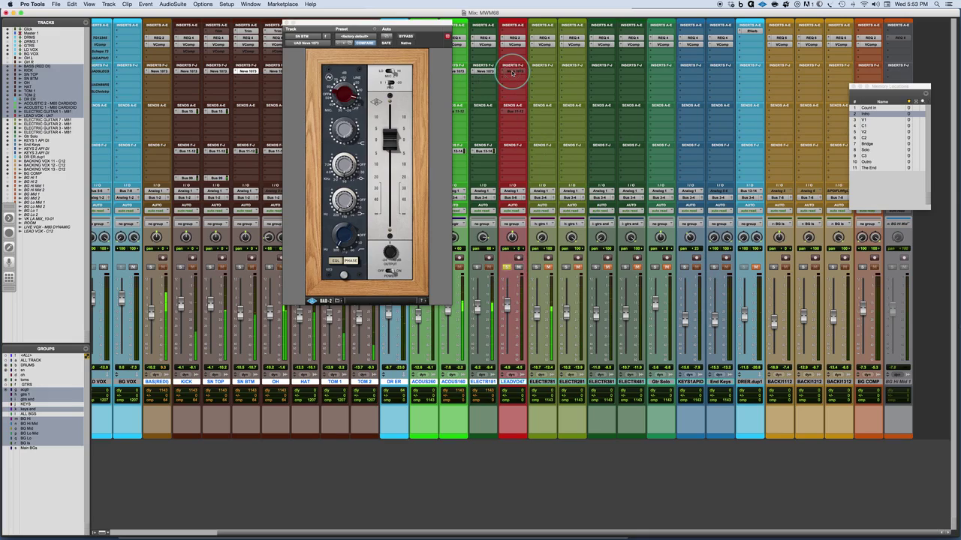
pyautogui.click(513, 72)
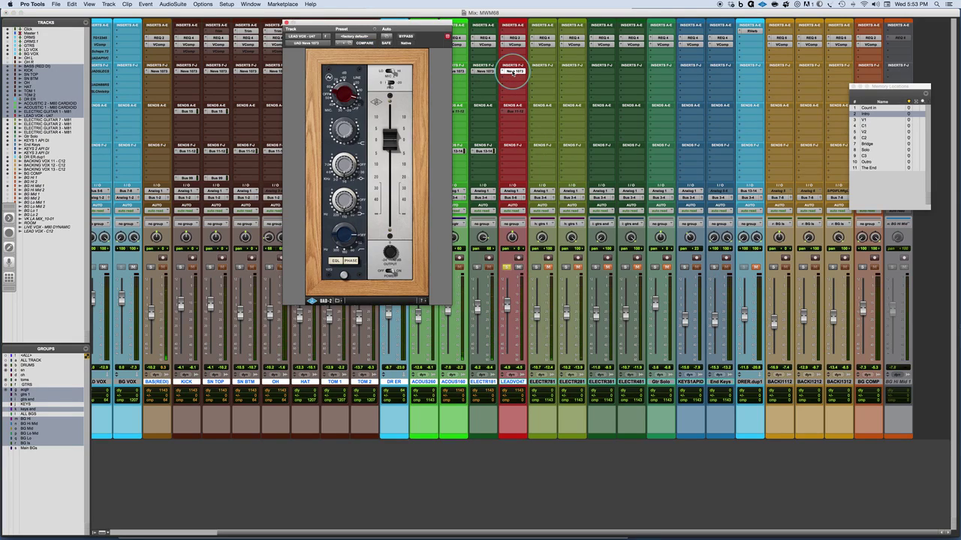
# Step: Recall the V1 memory location and try to adjust the high band and switch in EQL on the lead vocal's Neve 1073
pyautogui.click(865, 120)
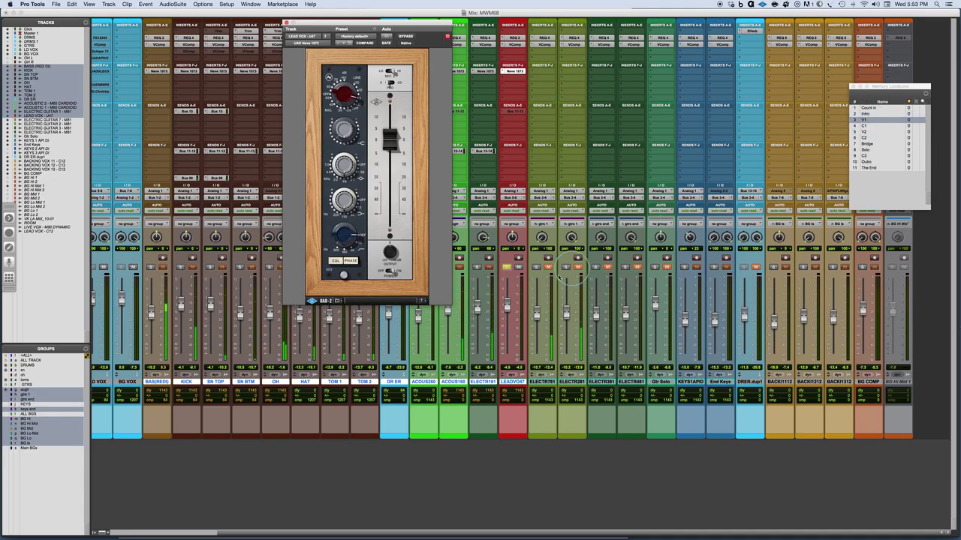
pyautogui.moveTo(344, 131); pyautogui.dragTo(348, 155)
pyautogui.click(335, 261)
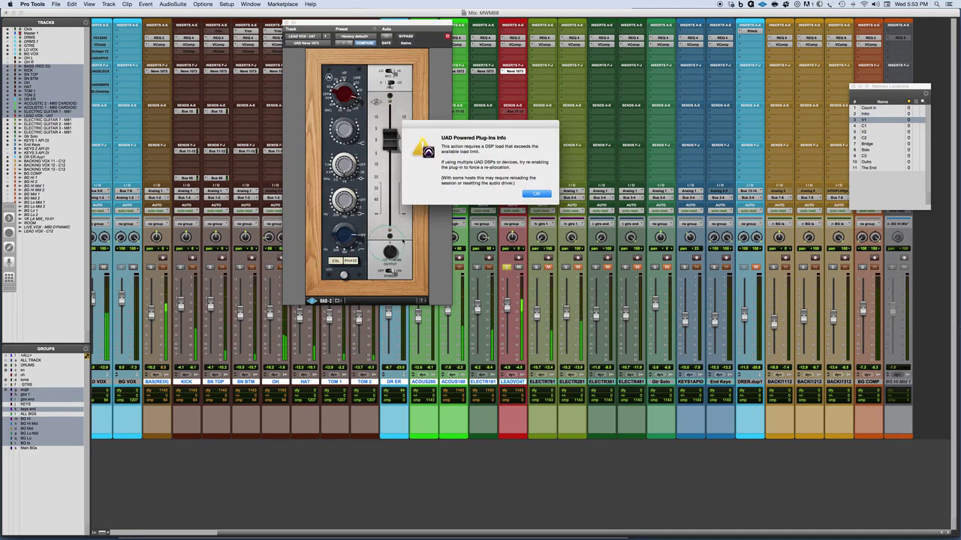
pyautogui.click(536, 193)
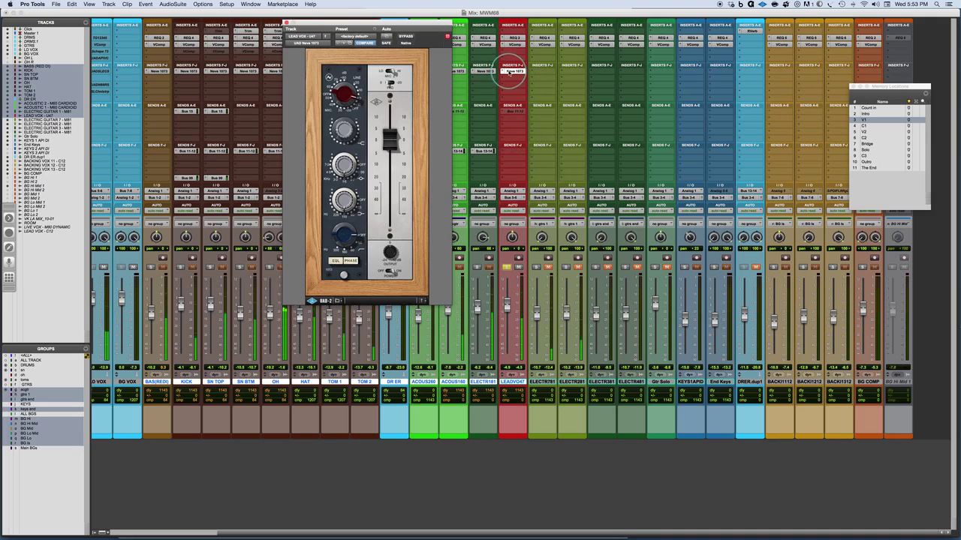
# Step: Deactivate the lead vocal's Neve 1073 and transfer the TOM 2 Neve 1073 to the lead vocal's second F-J insert slot
pyautogui.keyDown('ctrl'); pyautogui.keyDown('super'); pyautogui.click(510, 71); pyautogui.keyUp('super'); pyautogui.keyUp('ctrl')
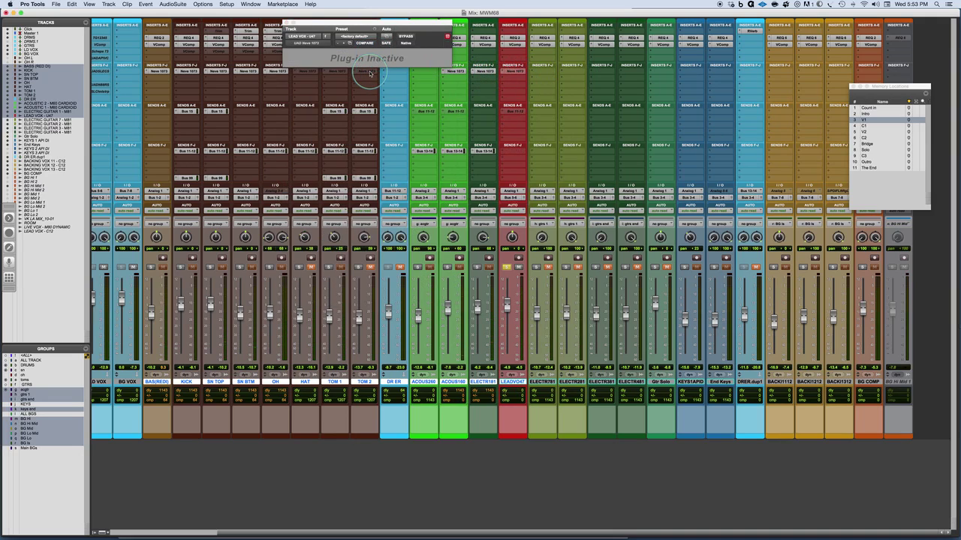
pyautogui.moveTo(369, 74); pyautogui.dragTo(514, 81)
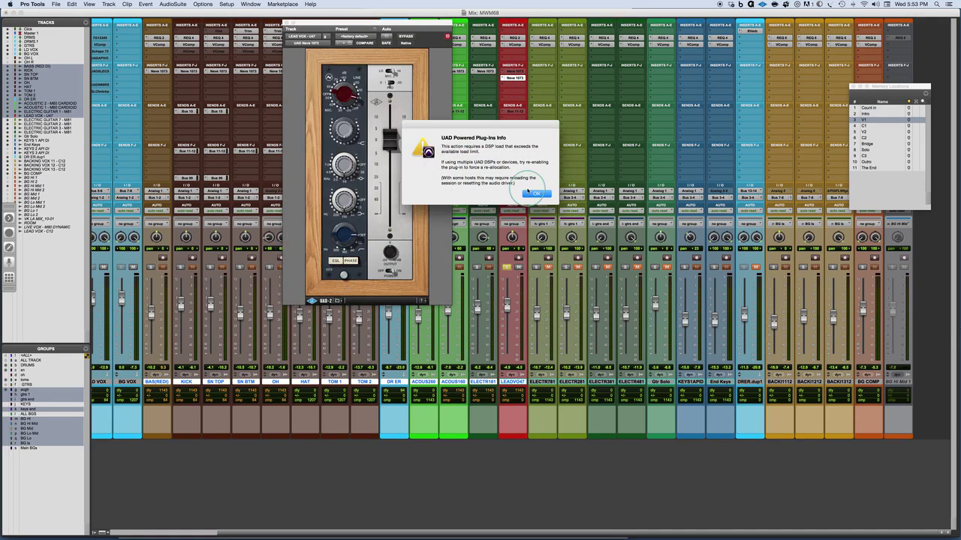
pyautogui.click(538, 194)
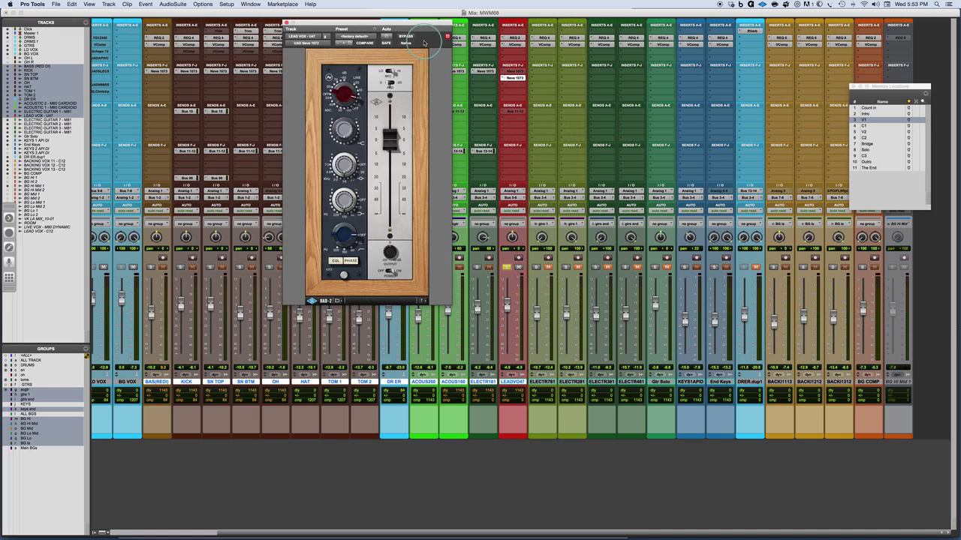
pyautogui.moveTo(406, 22); pyautogui.dragTo(770, 58)
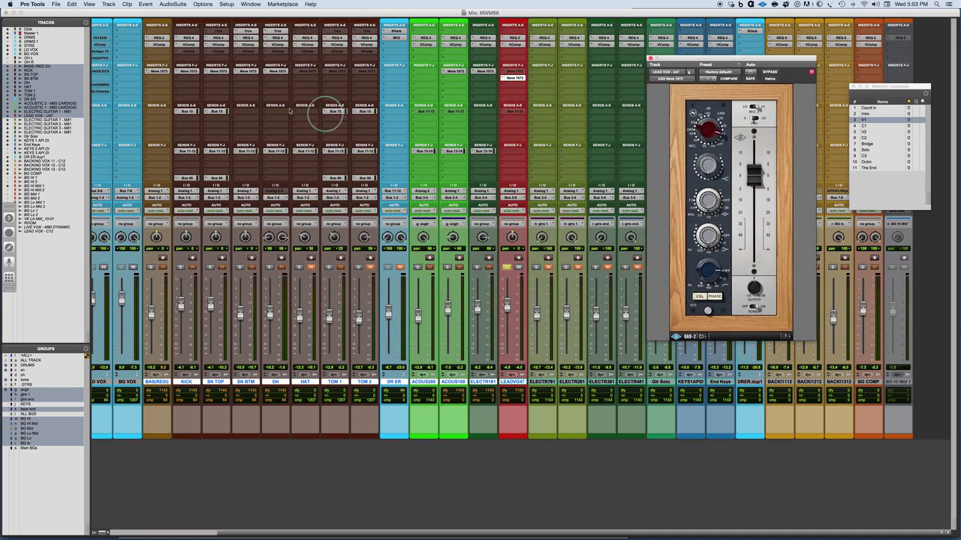
# Step: Deactivate SN BTM's Neve 1073 to free DSP and try switching in EQL on the lead vocal's second Neve 1073
pyautogui.keyDown('ctrl'); pyautogui.keyDown('super'); pyautogui.click(245, 72); pyautogui.keyUp('super'); pyautogui.keyUp('ctrl')
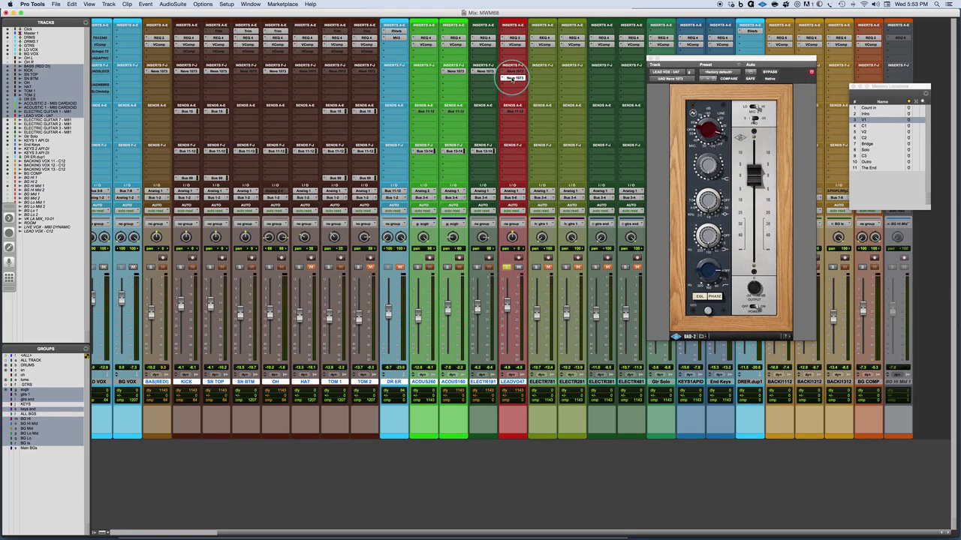
pyautogui.click(512, 77)
pyautogui.click(513, 77)
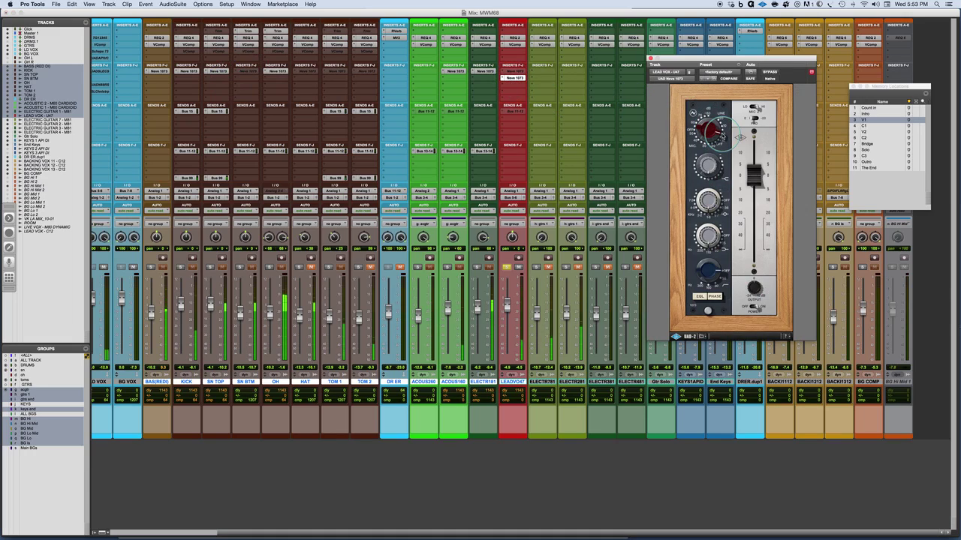
pyautogui.click(701, 296)
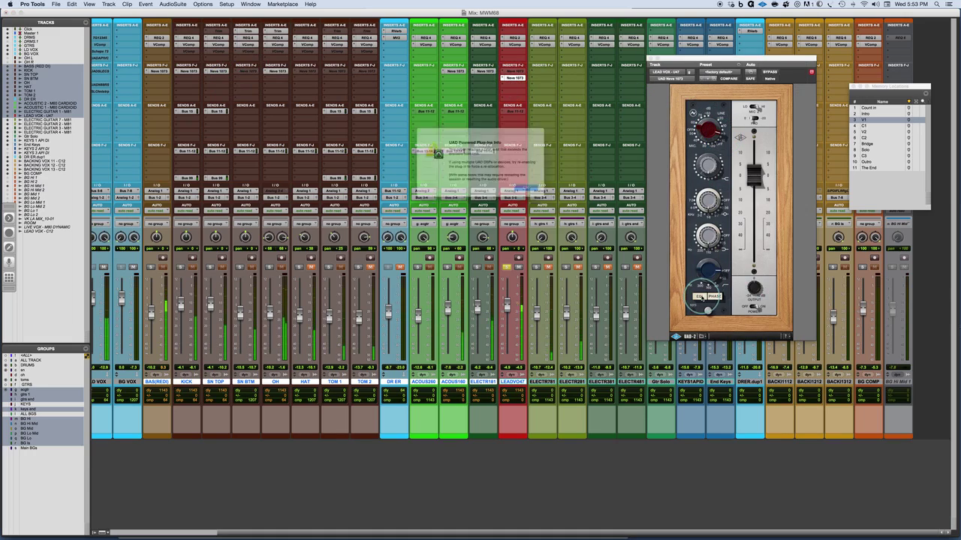
pyautogui.click(528, 190)
# Step: Deactivate the lead vocal's second Neve 1073, reactivate the first one, and switch in its EQL
pyautogui.click(511, 78)
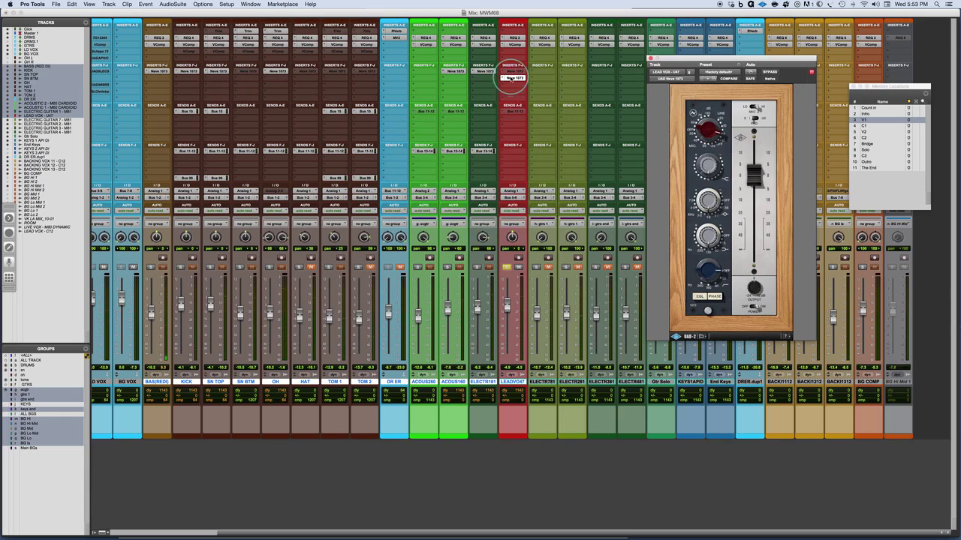
pyautogui.keyDown('ctrl'); pyautogui.keyDown('super'); pyautogui.click(517, 75); pyautogui.keyUp('super'); pyautogui.keyUp('ctrl')
pyautogui.keyDown('ctrl'); pyautogui.keyDown('super'); pyautogui.click(516, 76); pyautogui.keyUp('super'); pyautogui.keyUp('ctrl')
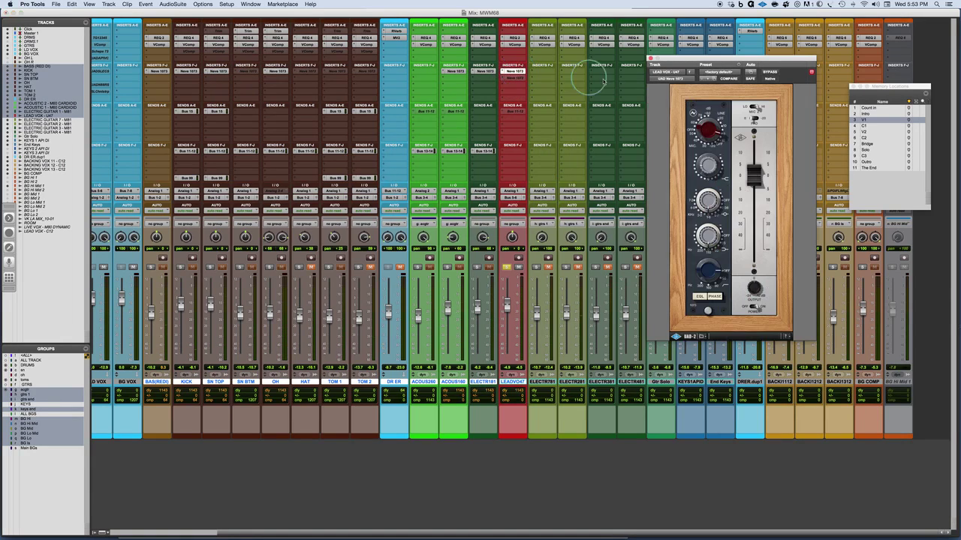
pyautogui.click(692, 298)
pyautogui.moveTo(733, 56); pyautogui.dragTo(639, 38)
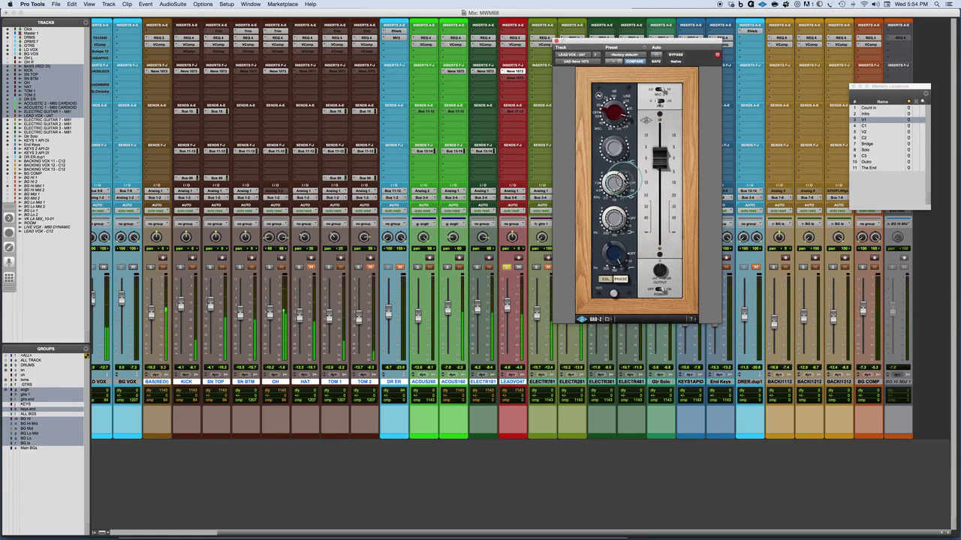
# Step: Adjust the mid and high bands of the lead vocal's Neve 1073, comparing the plug-in bypassed and active
pyautogui.moveTo(617, 192); pyautogui.dragTo(614, 174)
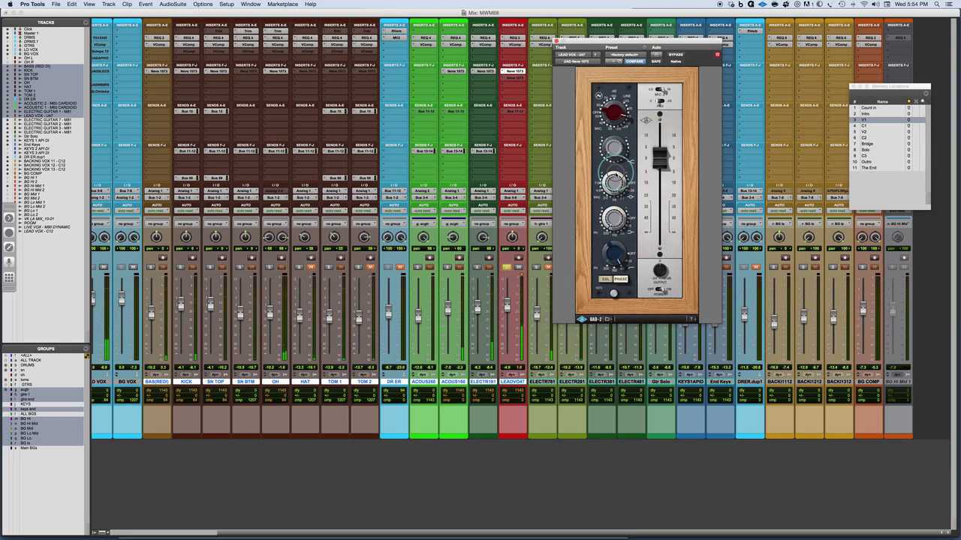
pyautogui.click(675, 55)
pyautogui.click(675, 55)
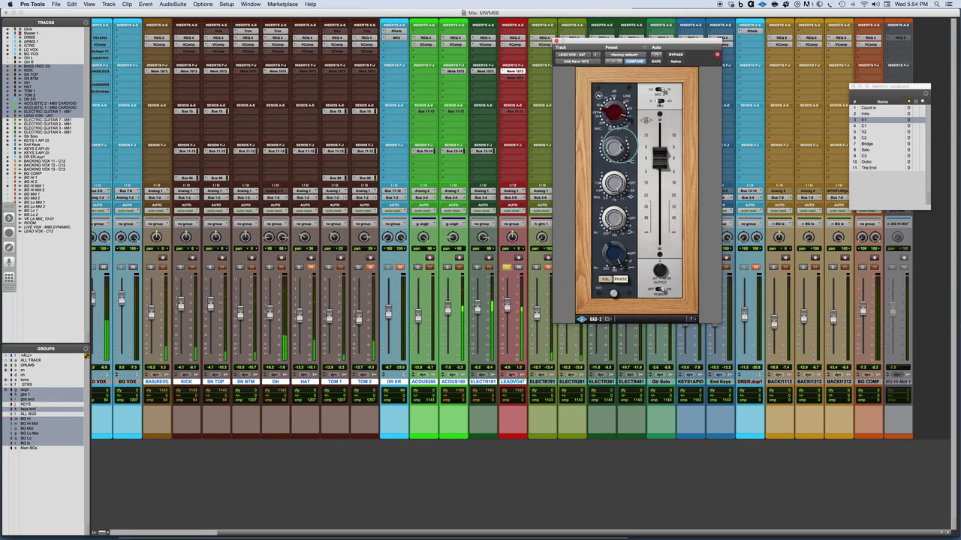
pyautogui.press('space')
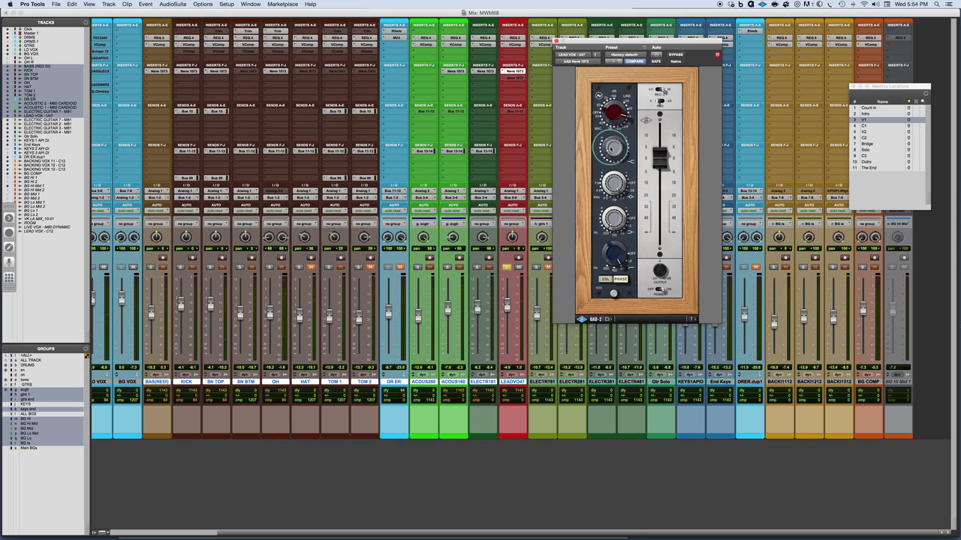
pyautogui.moveTo(613, 148)
pyautogui.mouseDown()
pyautogui.moveTo(604, 153)
pyautogui.moveTo(614, 148)
pyautogui.mouseUp()
# Step: Unsolo the lead vocal and compare the full mix with all the Neve 1073 inserts bypassed and active
pyautogui.click(506, 267)
pyautogui.press('space')
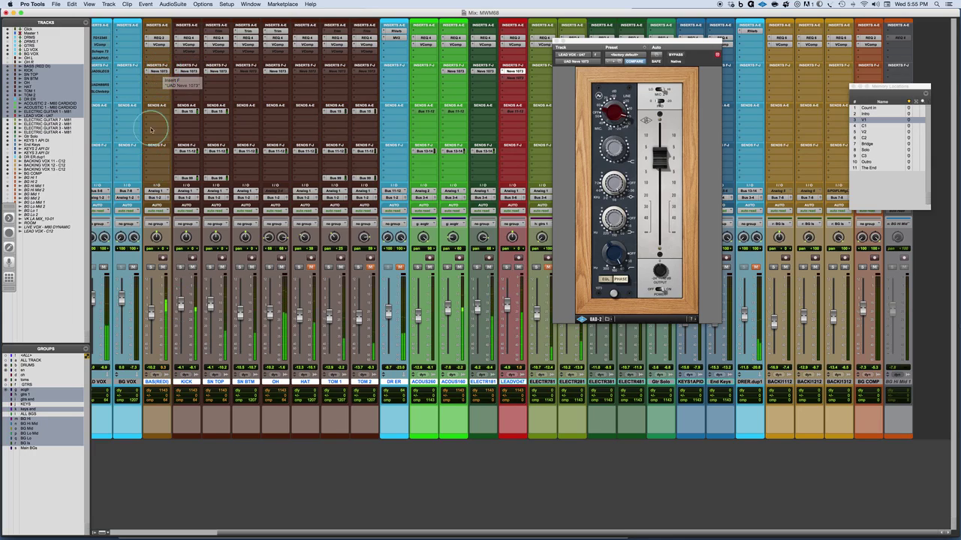
pyautogui.keyDown('alt'); pyautogui.keyDown('shift'); pyautogui.keyDown('super'); pyautogui.click(161, 71); pyautogui.keyUp('super'); pyautogui.keyUp('shift'); pyautogui.keyUp('alt')
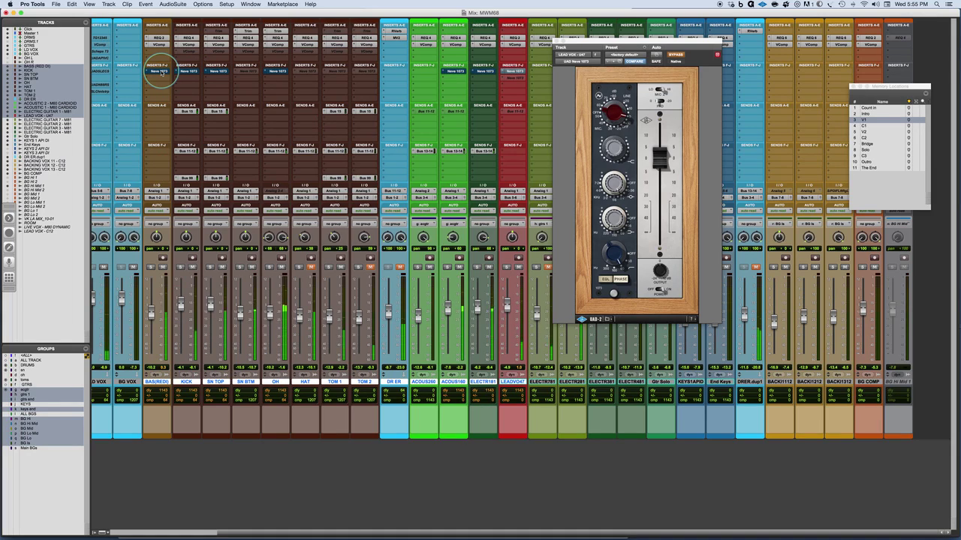
pyautogui.keyDown('alt'); pyautogui.keyDown('super'); pyautogui.click(160, 70); pyautogui.keyUp('super'); pyautogui.keyUp('alt')
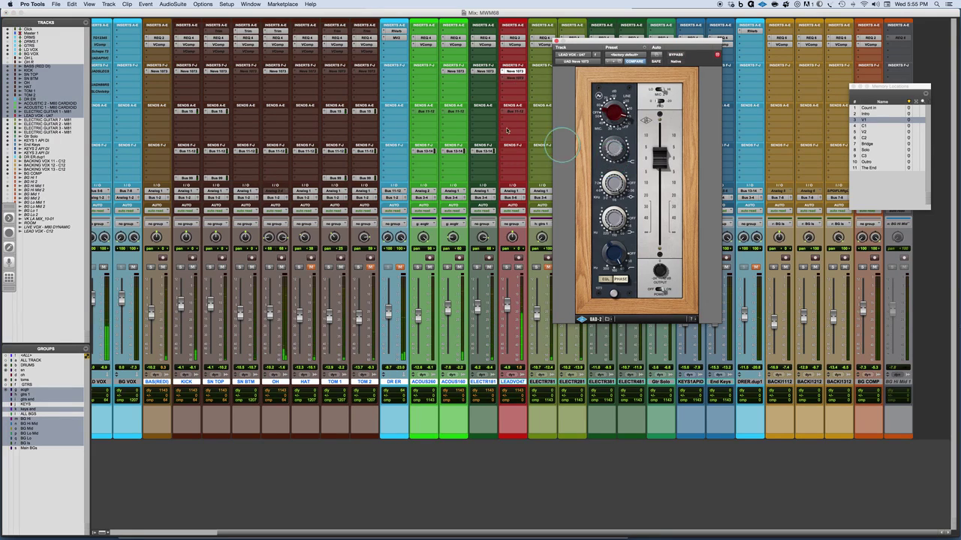
pyautogui.keyDown('alt'); pyautogui.keyDown('super'); pyautogui.click(157, 71); pyautogui.keyUp('super'); pyautogui.keyUp('alt')
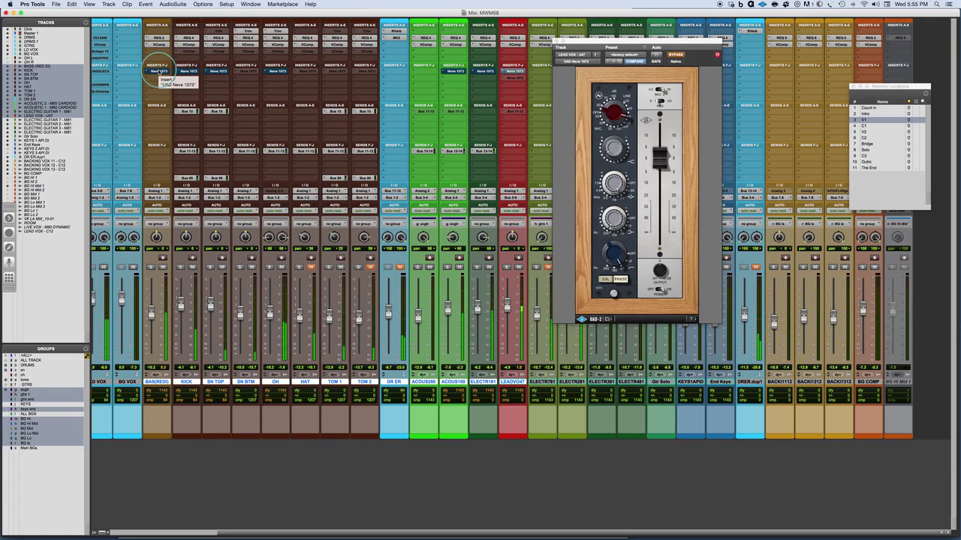
pyautogui.keyDown('alt'); pyautogui.keyDown('super'); pyautogui.click(158, 71); pyautogui.keyUp('super'); pyautogui.keyUp('alt')
# Step: Open the Neve 1073 on the KICK track and adjust its low band
pyautogui.click(188, 72)
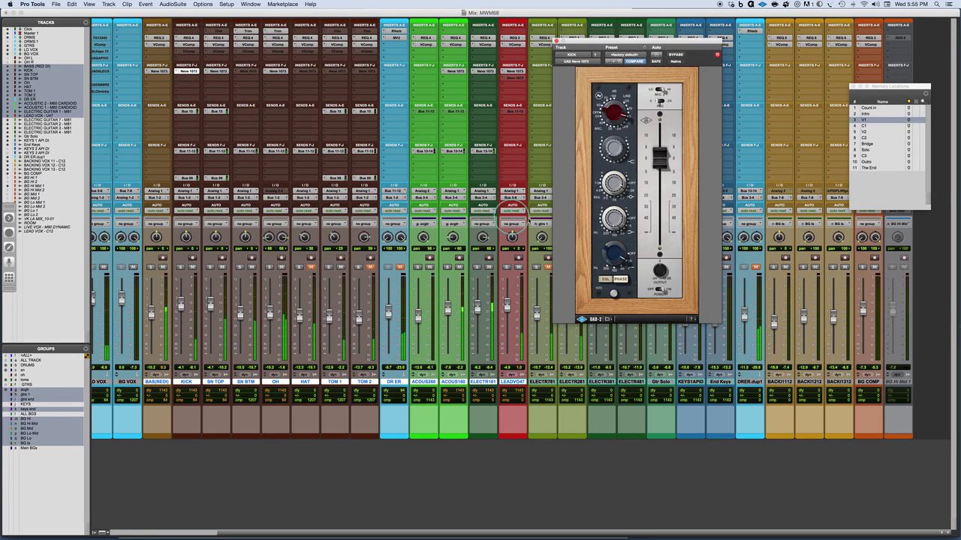
pyautogui.moveTo(613, 225); pyautogui.dragTo(615, 217)
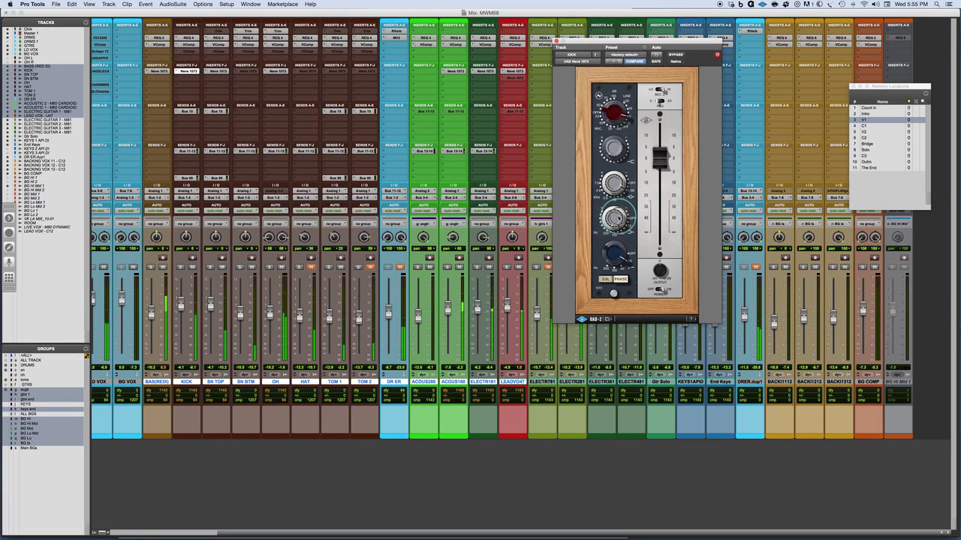
pyautogui.click(284, 168)
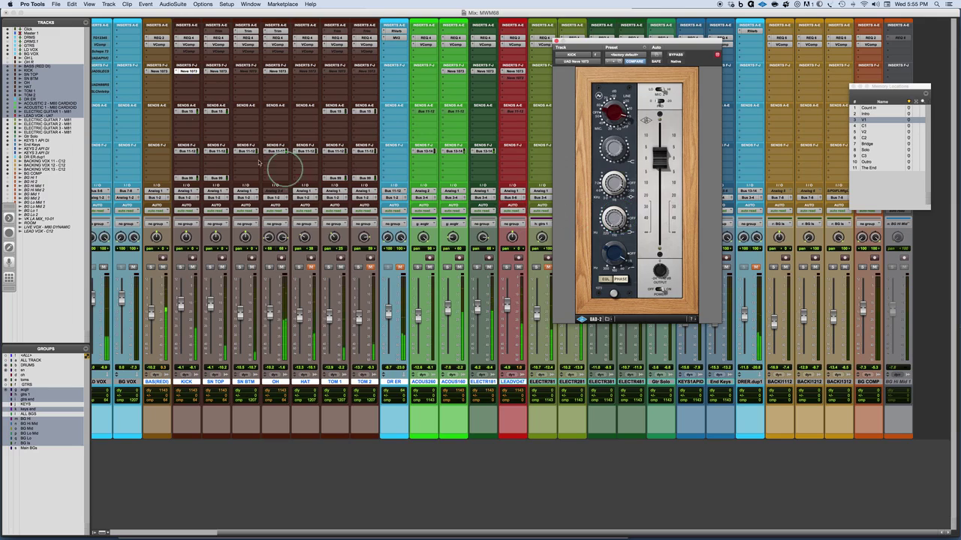
# Step: Compare the mix again with every Neve 1073 insert bypassed and active, and reposition the KICK plug-in window
pyautogui.click(188, 71)
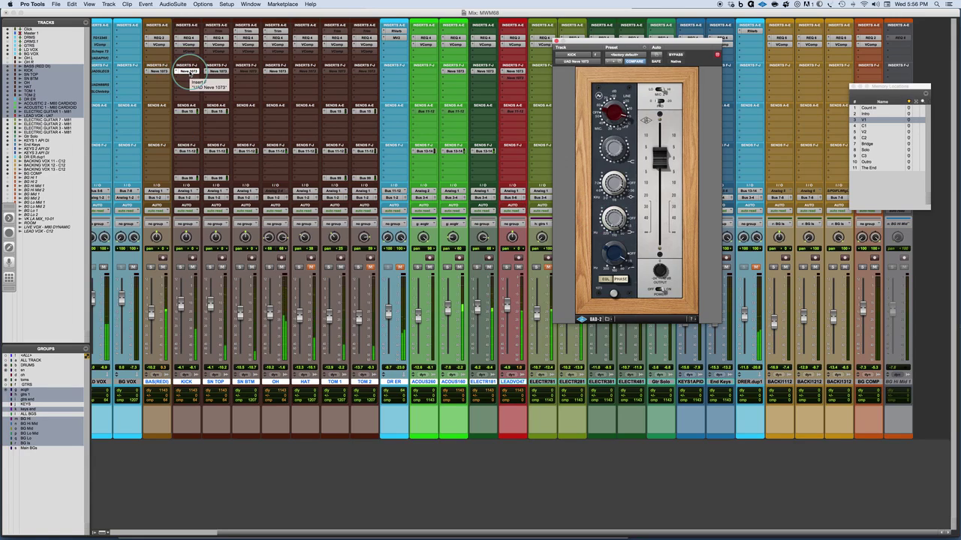
pyautogui.keyDown('super'); pyautogui.click(188, 72); pyautogui.keyUp('super')
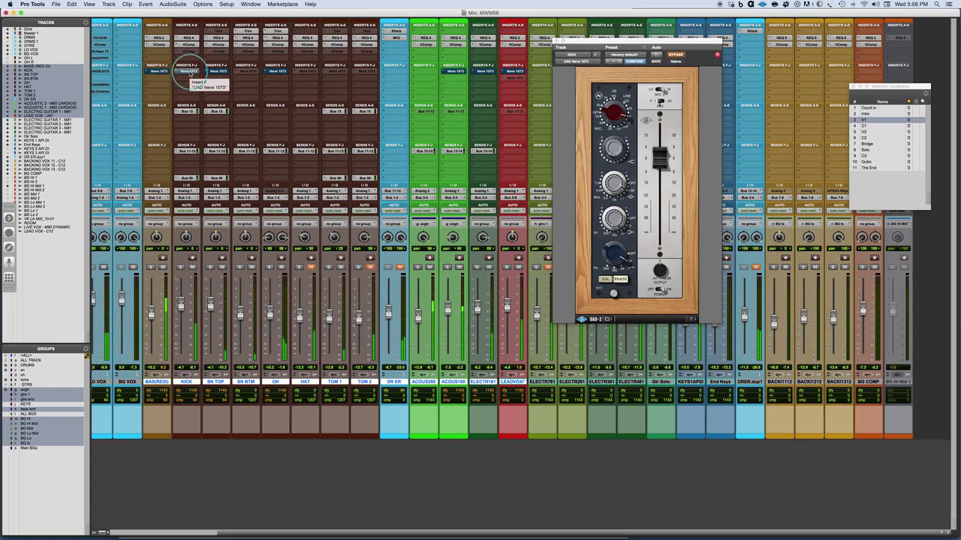
pyautogui.click(189, 72)
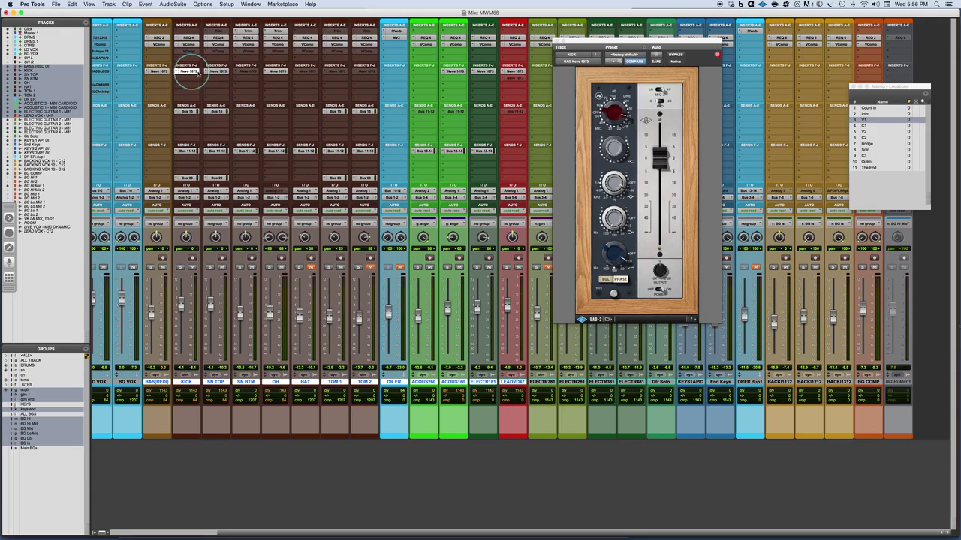
pyautogui.moveTo(617, 43); pyautogui.dragTo(409, 53)
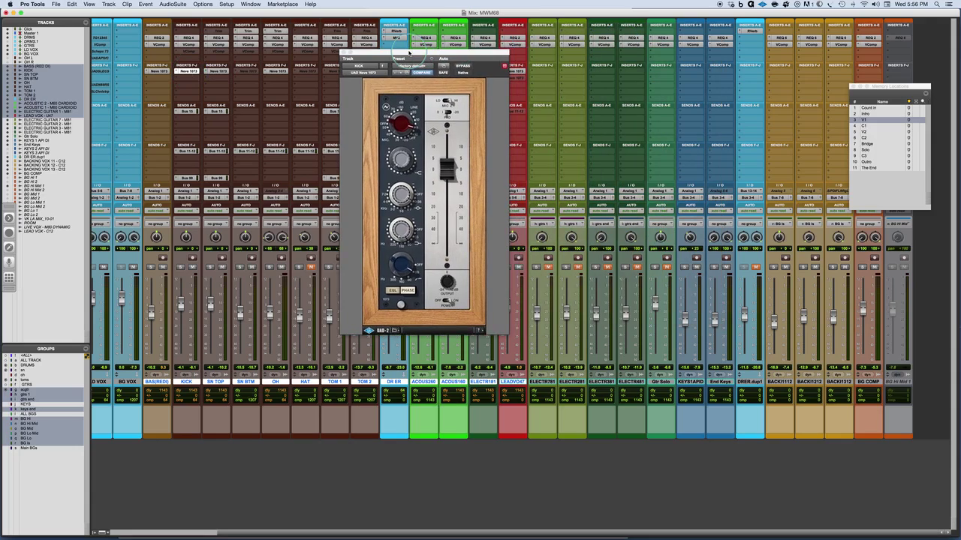